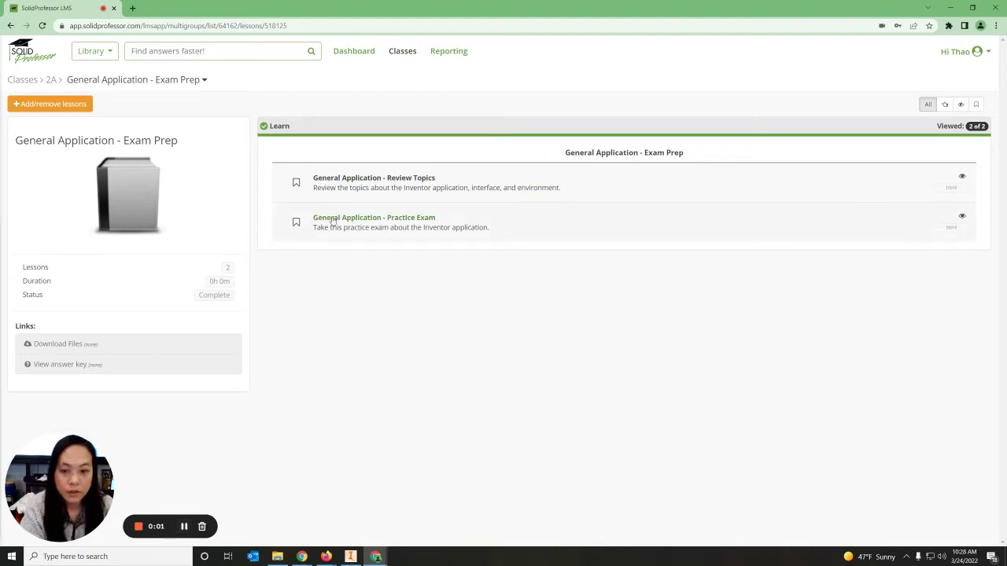
Step: Open the Practice Exam lesson and download its starting parts zip (01-Application_int….zip)
{"action": "left_click", "coordinate": [407, 219]}
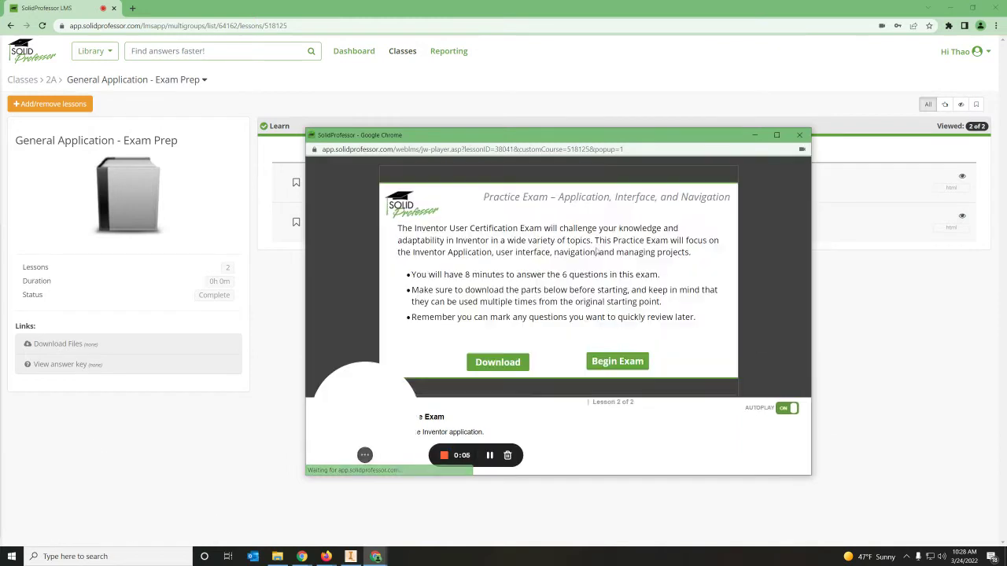
{"action": "left_click", "coordinate": [494, 364]}
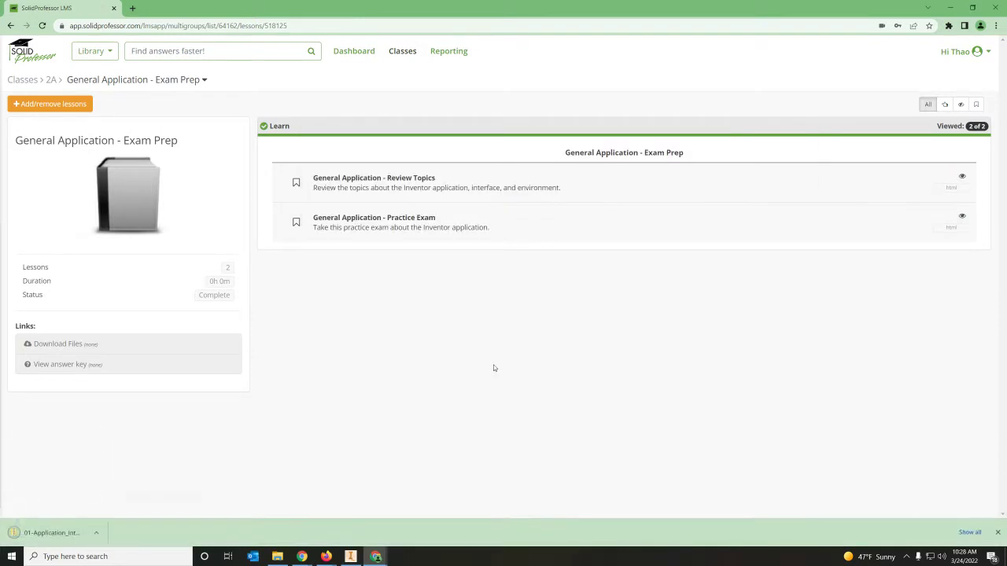
Step: Copy Modified Cube from the zip's 01-General_Application folder and paste it into Documents
{"action": "left_click", "coordinate": [47, 534]}
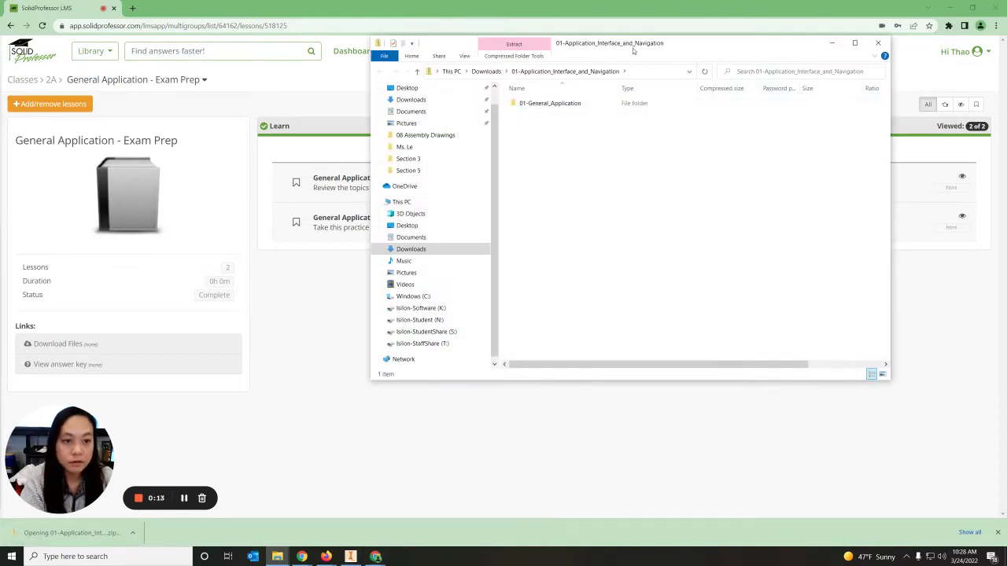
{"action": "left_click_drag", "start_coordinate": [632, 44], "coordinate": [598, 105]}
{"action": "double_click", "coordinate": [516, 165]}
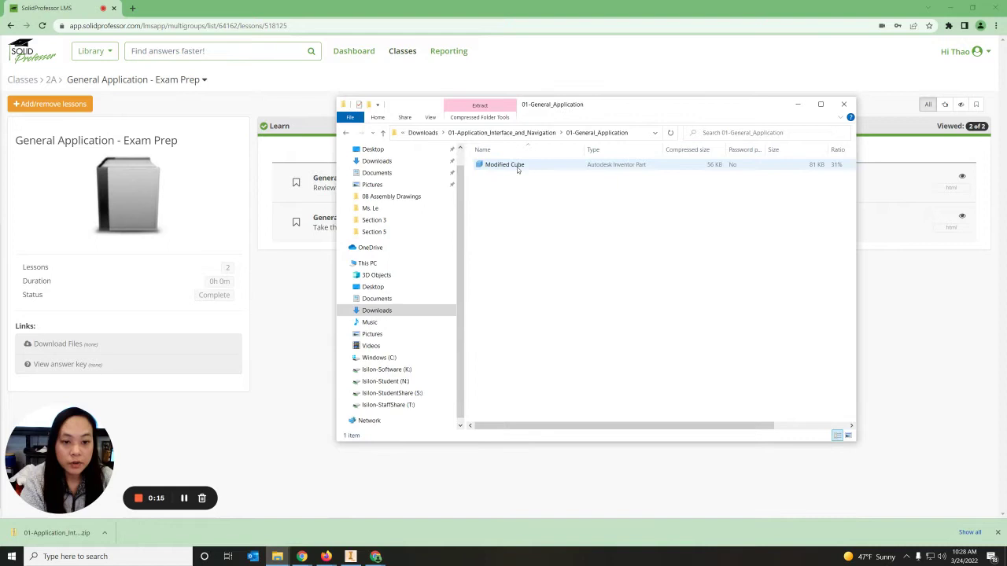
{"action": "right_click", "coordinate": [488, 166]}
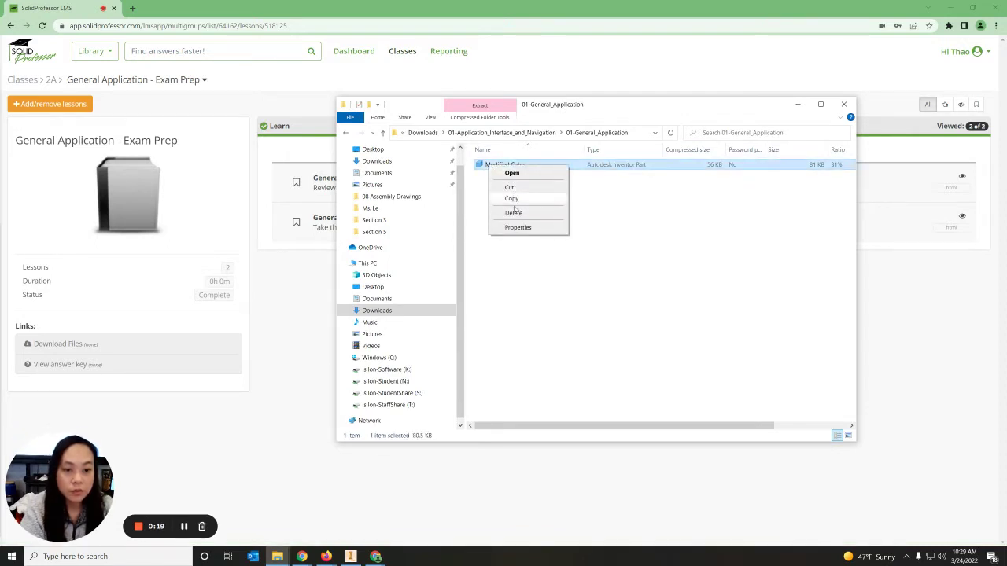
{"action": "left_click", "coordinate": [511, 199]}
{"action": "left_click", "coordinate": [376, 298]}
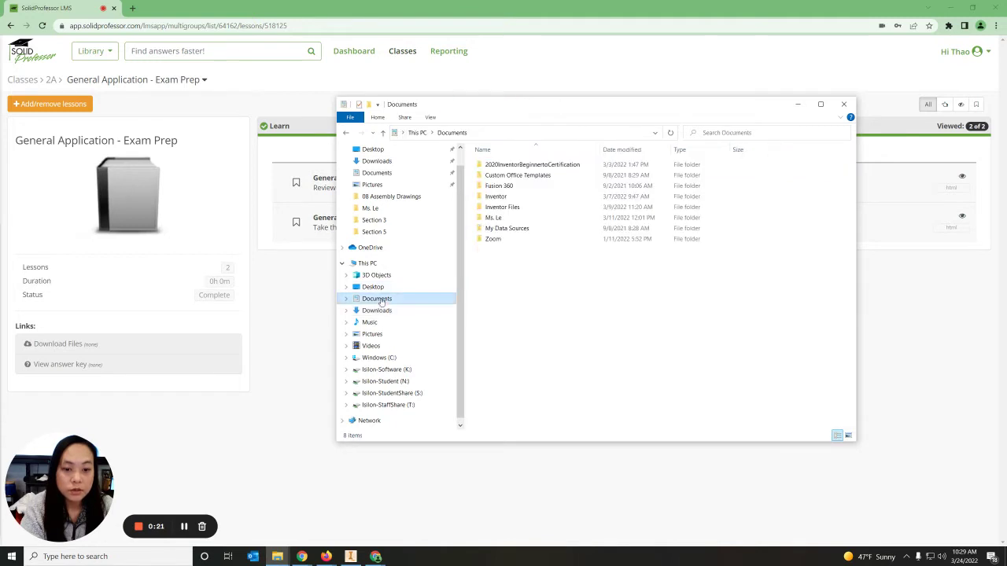
{"action": "right_click", "coordinate": [489, 264]}
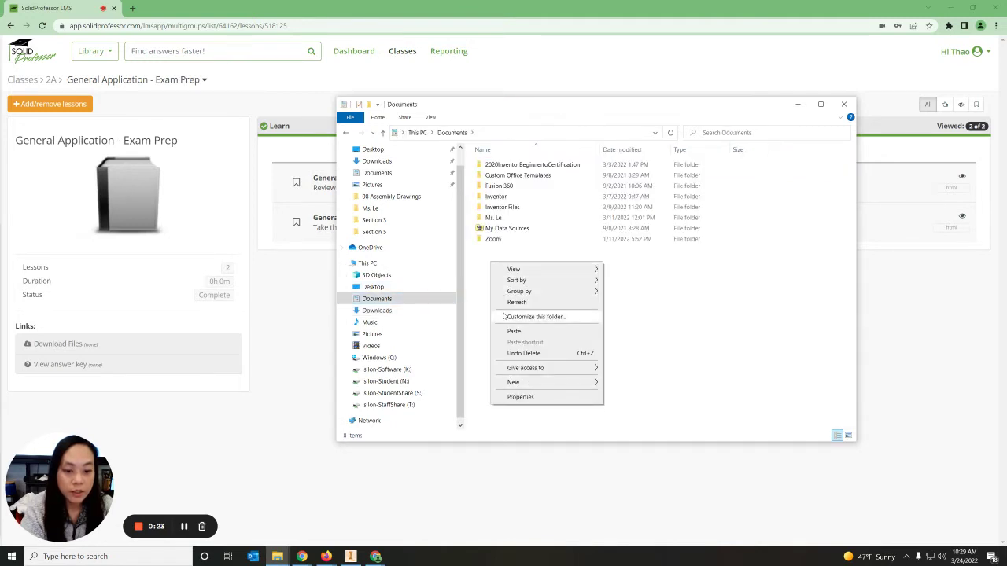
{"action": "left_click", "coordinate": [515, 332]}
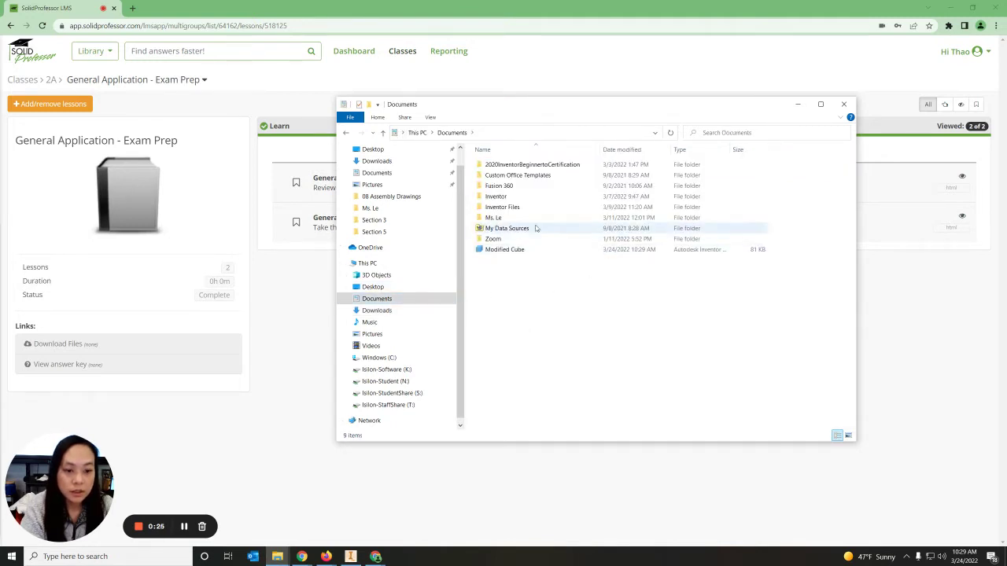
Step: Hide File Explorer, bring the practice exam popup forward and begin the exam
{"action": "left_click", "coordinate": [796, 106]}
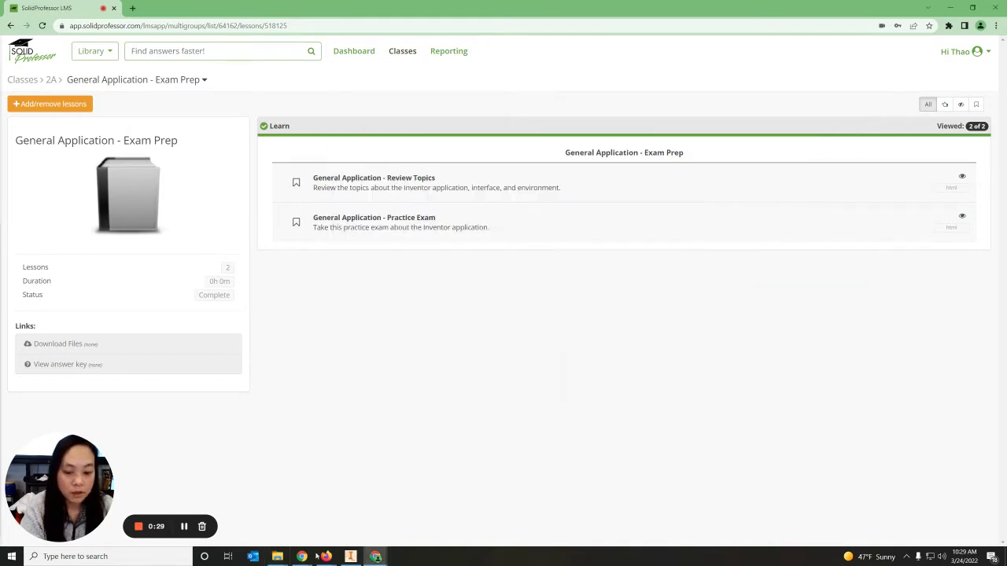
{"action": "mouse_move", "coordinate": [303, 560]}
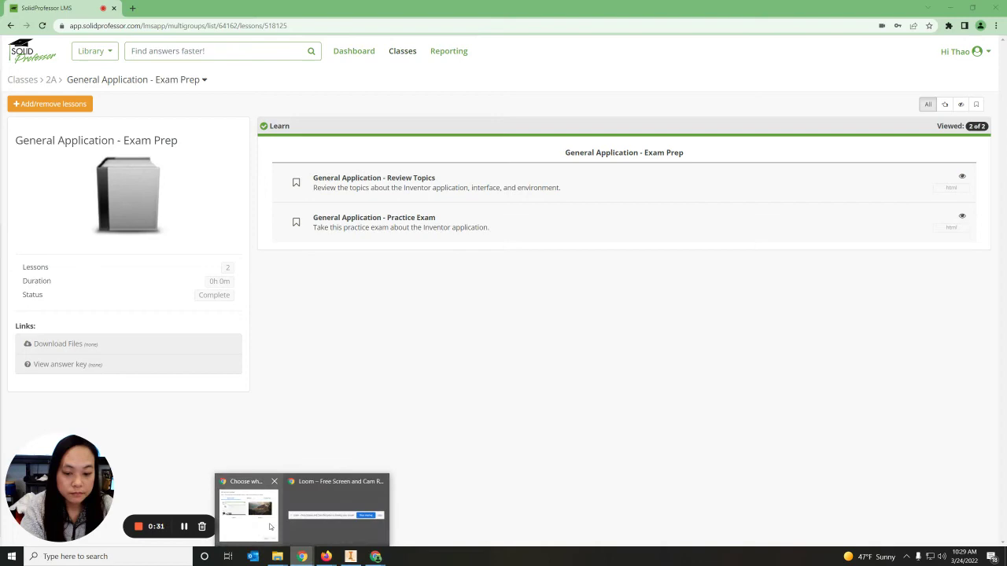
{"action": "mouse_move", "coordinate": [268, 527]}
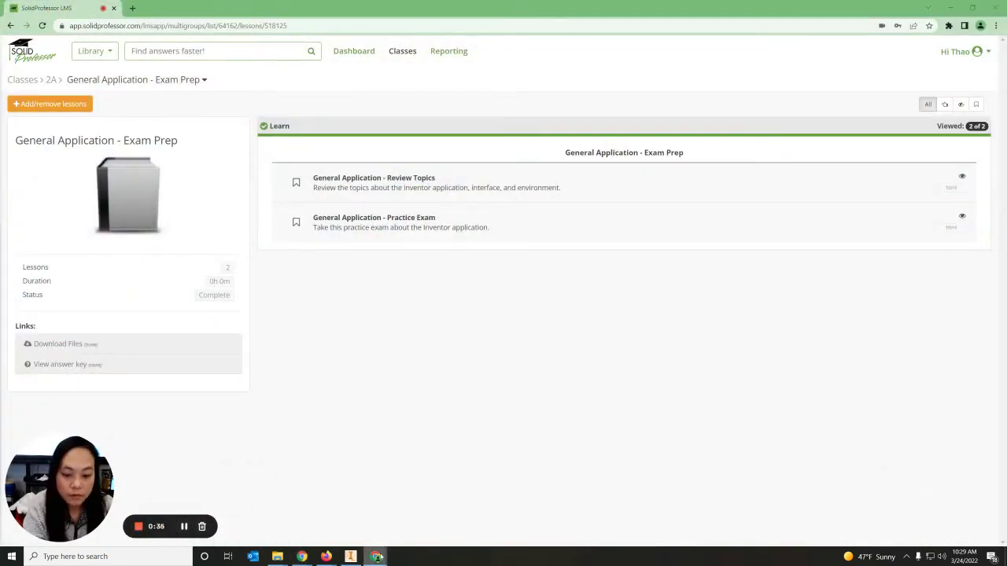
{"action": "mouse_move", "coordinate": [376, 556]}
{"action": "left_click", "coordinate": [429, 512]}
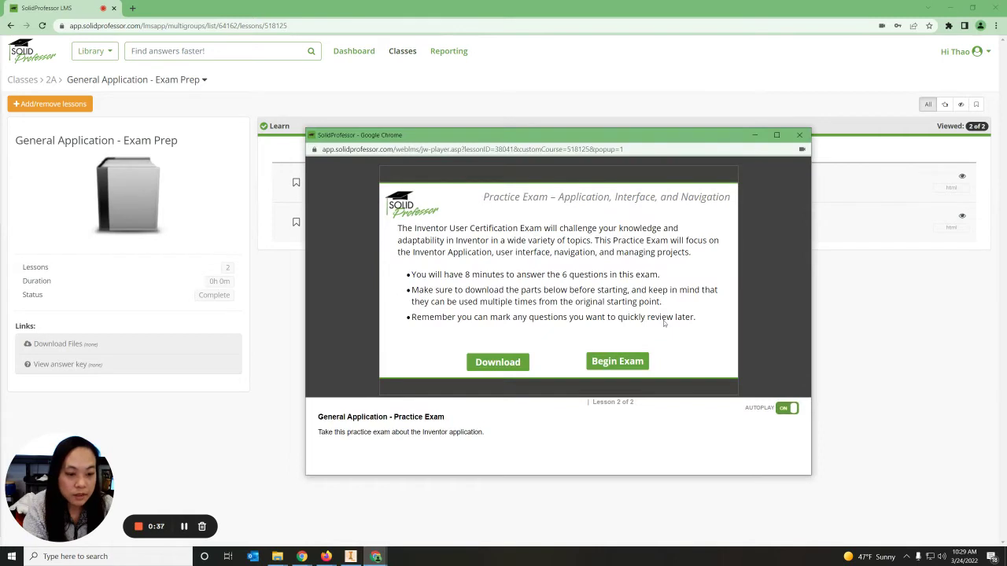
{"action": "left_click", "coordinate": [629, 363]}
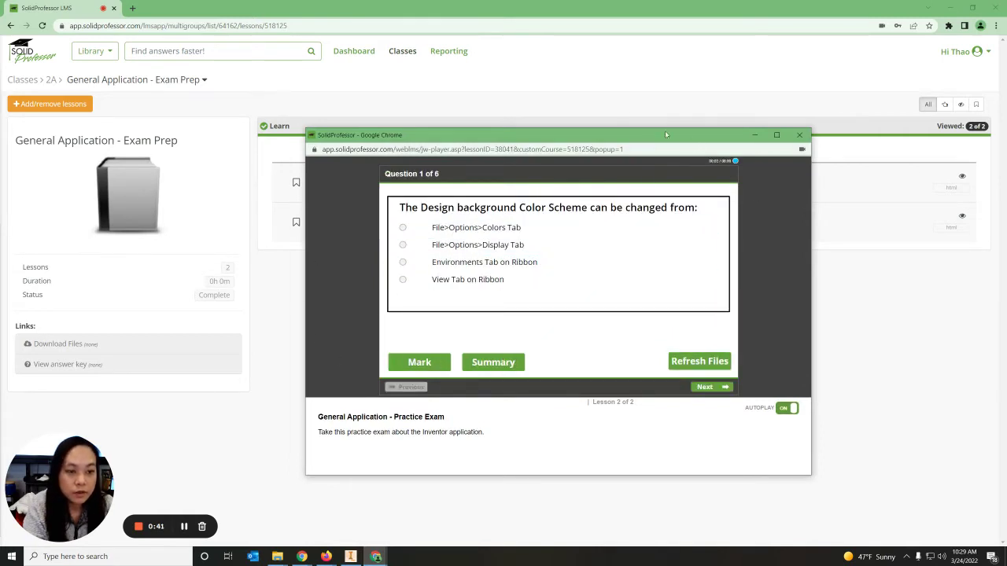
Step: Restore the exam showing Question 1 of 6 and switch to Autodesk Inventor
{"action": "left_click", "coordinate": [644, 128]}
{"action": "mouse_move", "coordinate": [376, 555]}
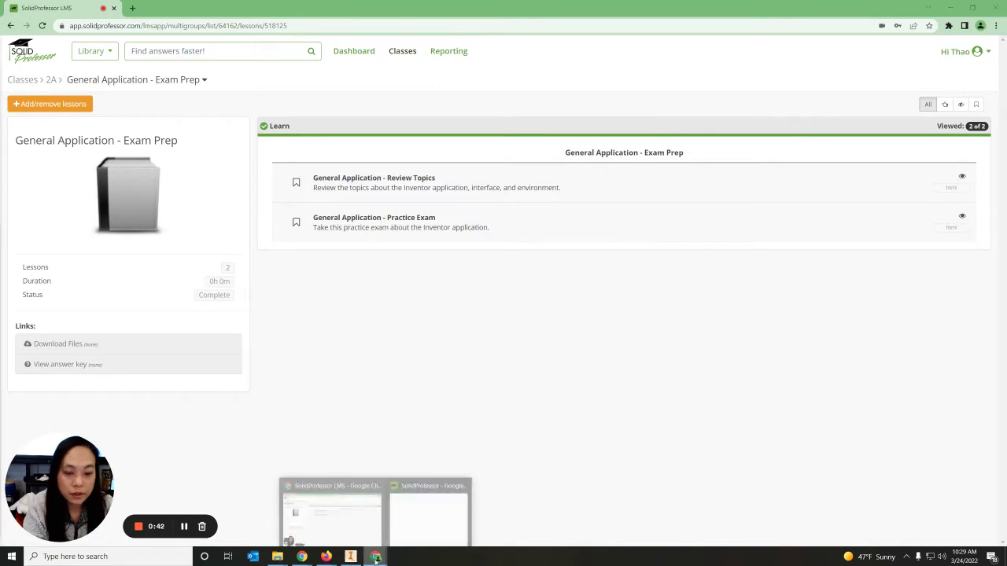
{"action": "left_click", "coordinate": [429, 510]}
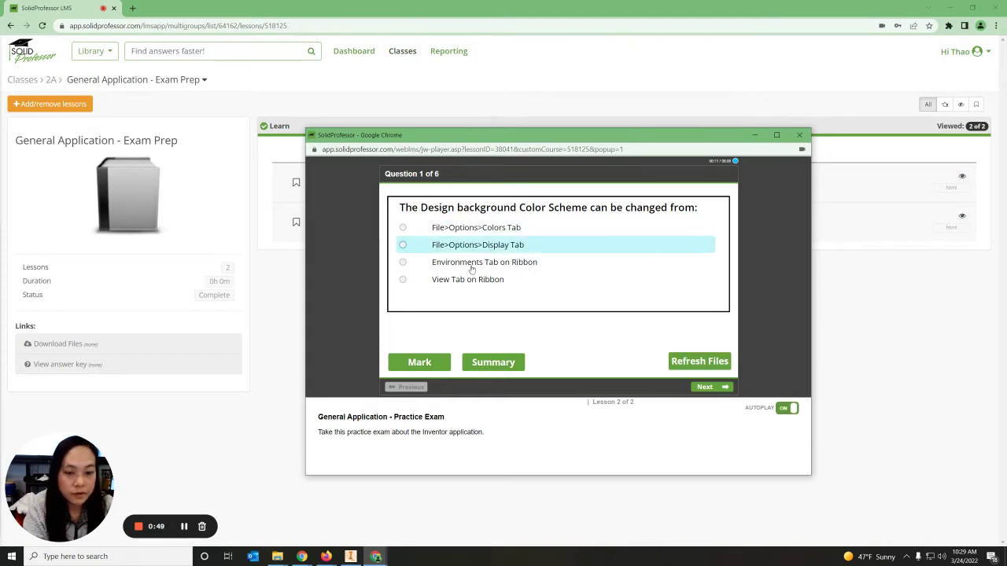
{"action": "left_click", "coordinate": [351, 557]}
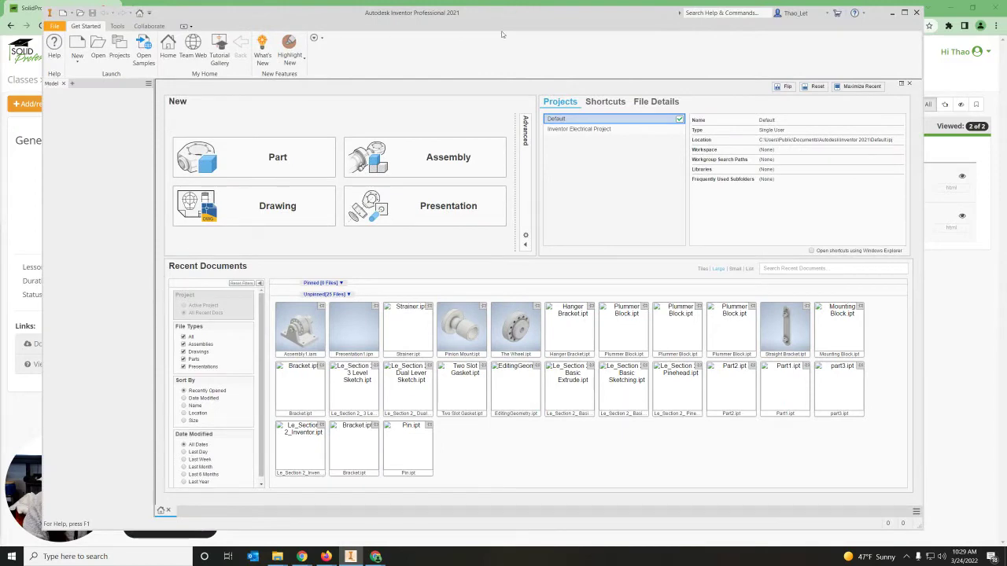
Step: Resize and reposition the Inventor window, then start a new part from Standard.ipt
{"action": "left_click_drag", "start_coordinate": [532, 15], "coordinate": [588, 16]}
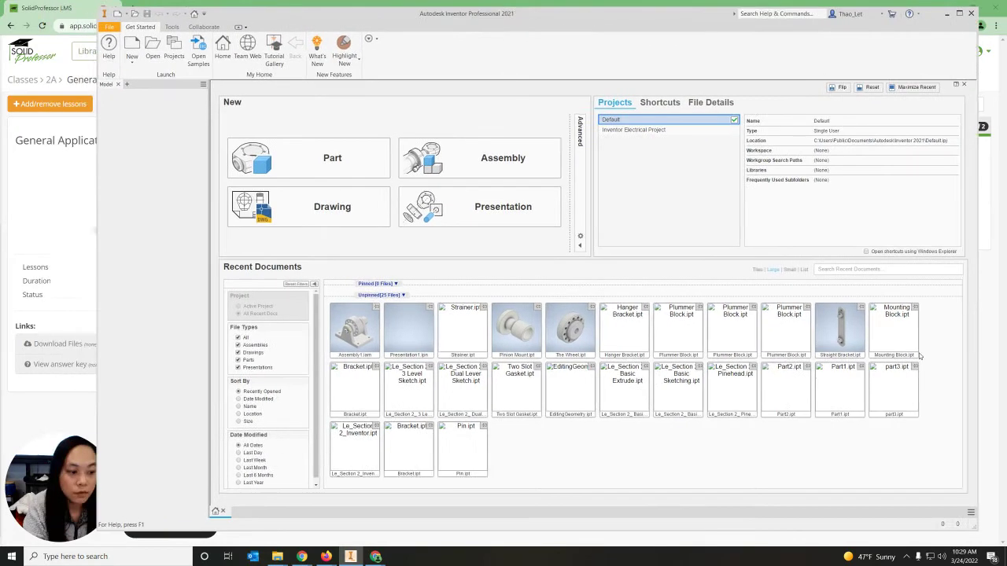
{"action": "left_click_drag", "start_coordinate": [975, 528], "coordinate": [881, 472]}
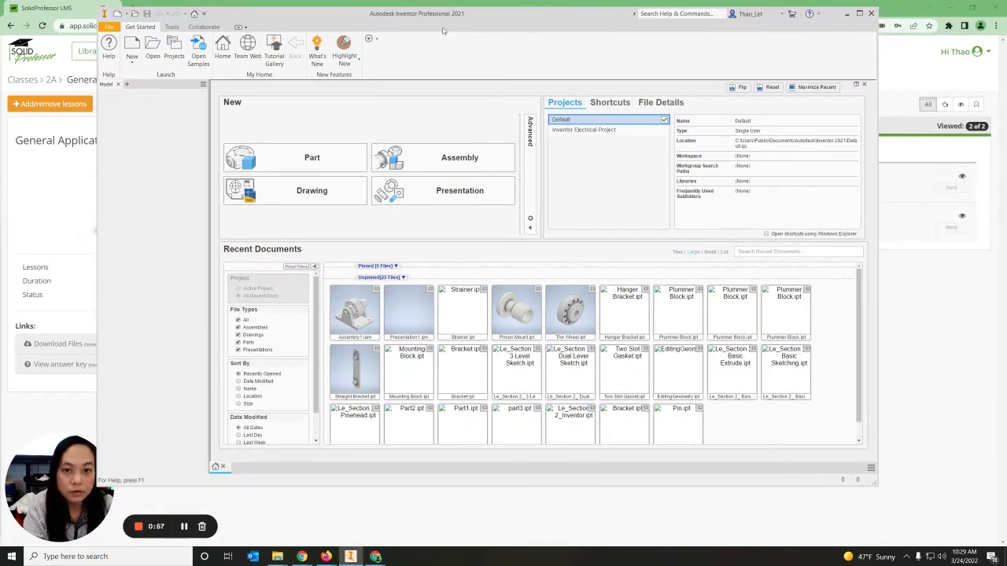
{"action": "left_click_drag", "start_coordinate": [519, 13], "coordinate": [576, 25]}
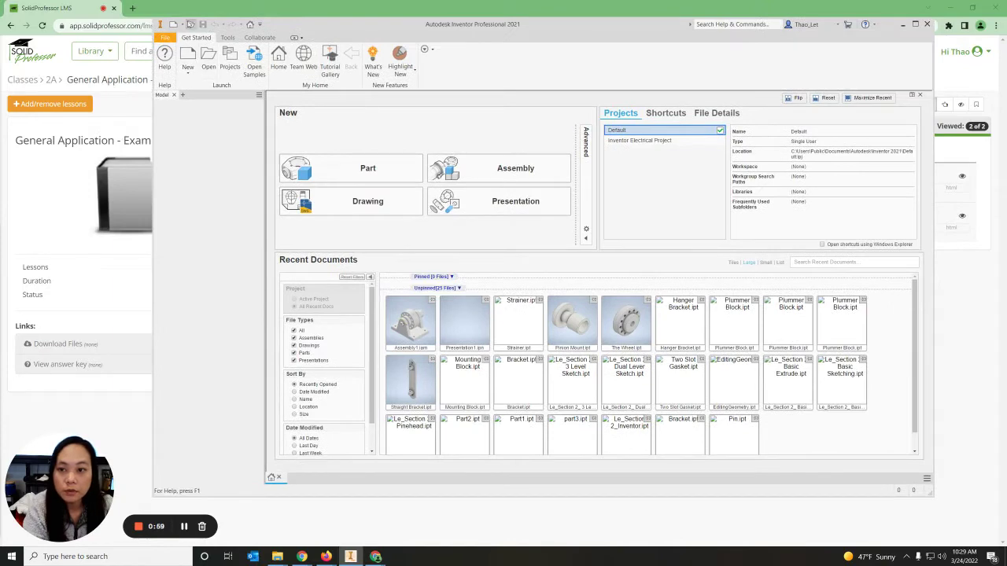
{"action": "left_click", "coordinate": [187, 57]}
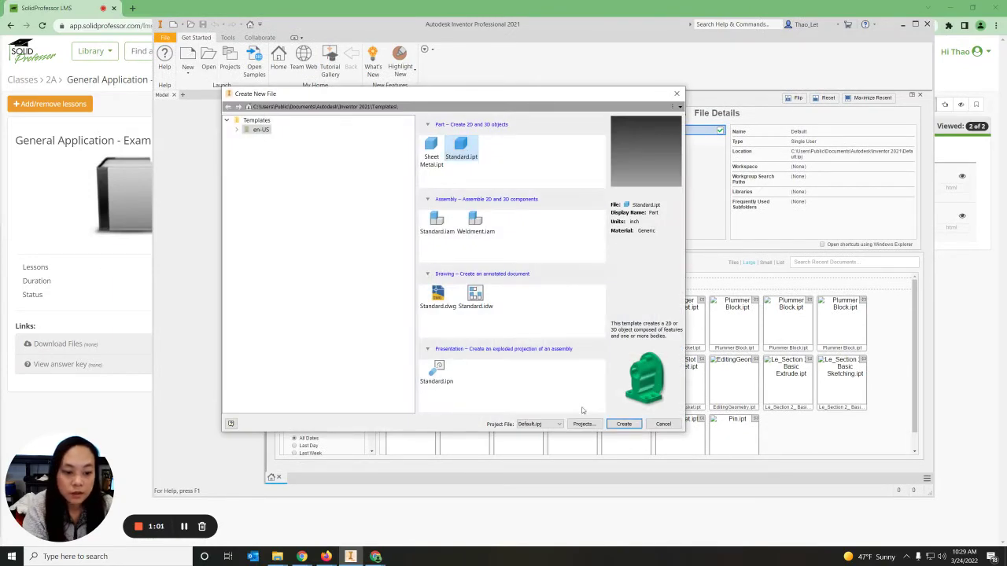
{"action": "left_click", "coordinate": [621, 424]}
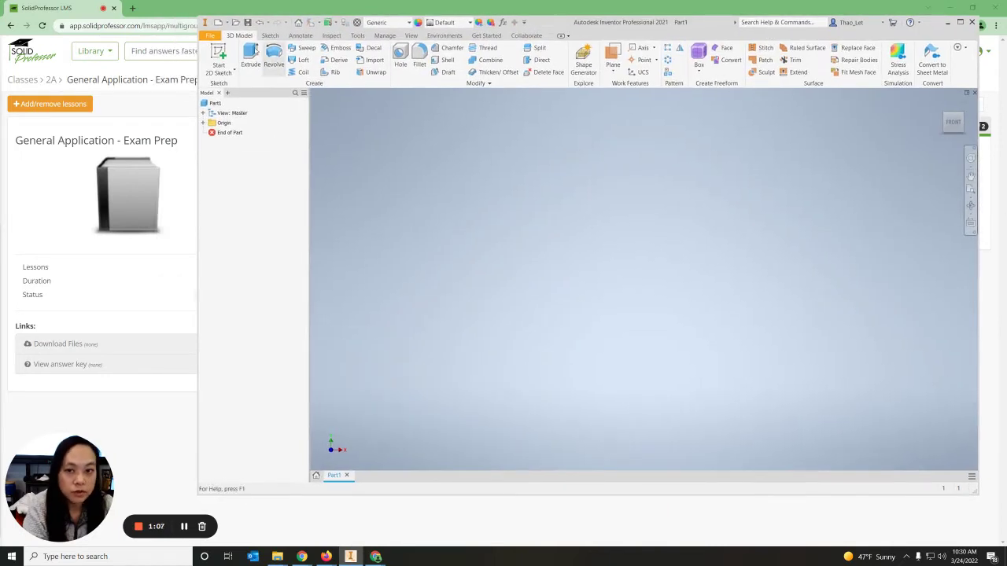
Step: In Application Options Colors, preview Forest and Millennium, then apply the Light scheme
{"action": "left_click", "coordinate": [210, 37]}
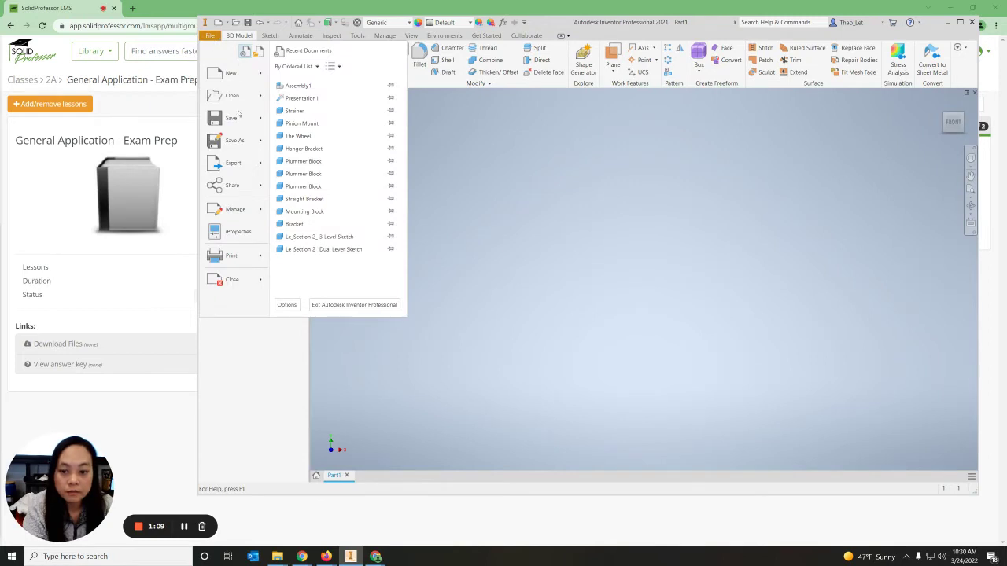
{"action": "left_click", "coordinate": [286, 304]}
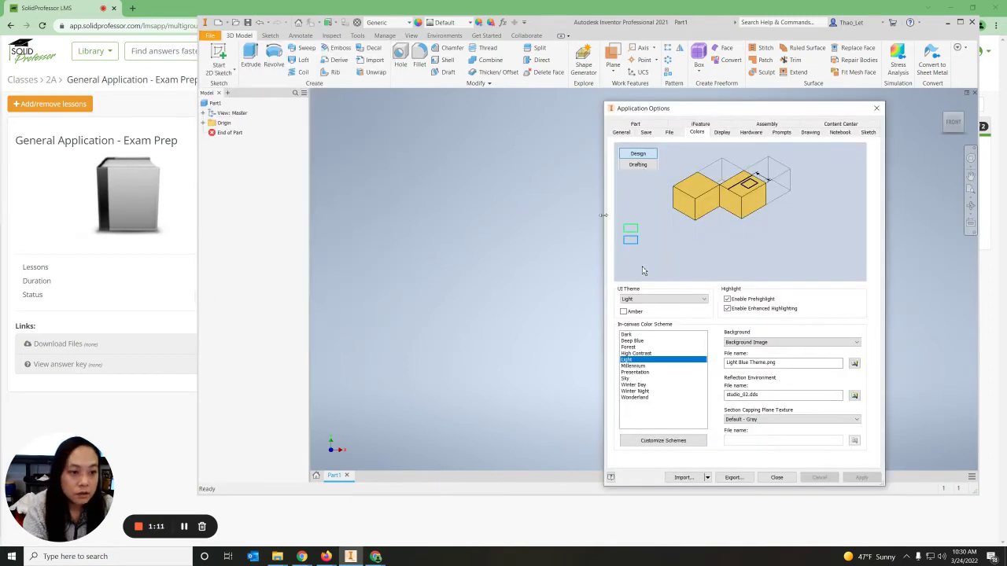
{"action": "left_click", "coordinate": [722, 133]}
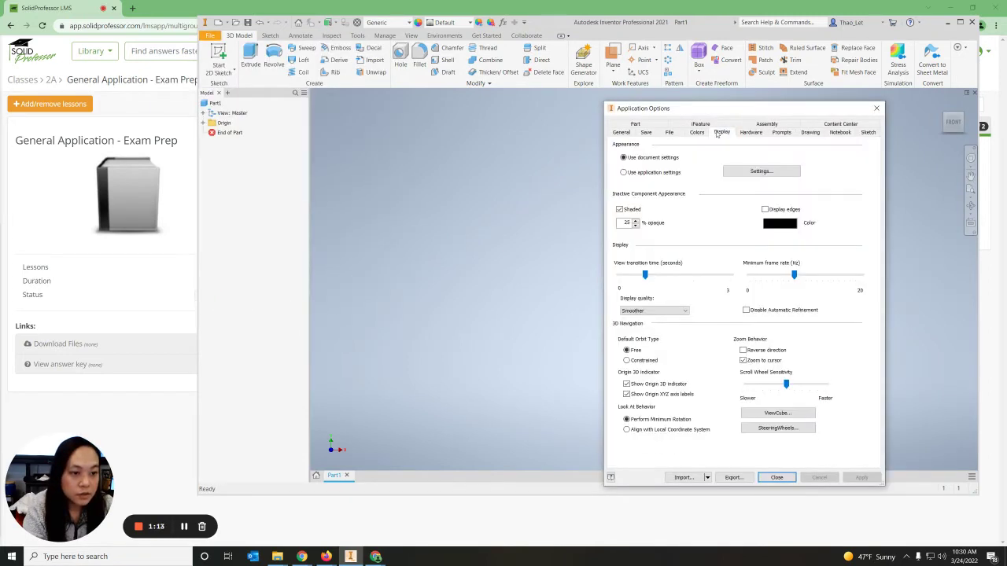
{"action": "left_click", "coordinate": [698, 133]}
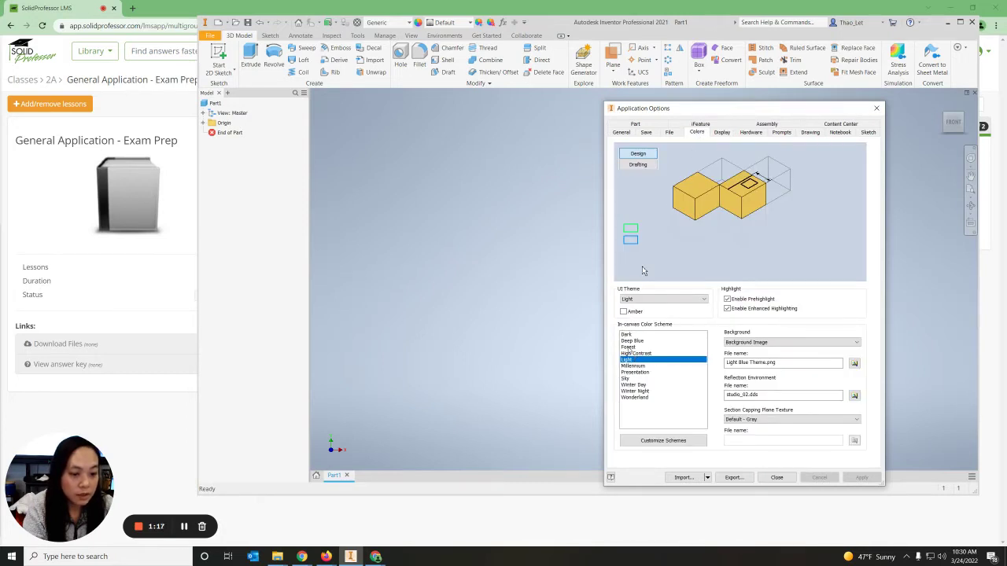
{"action": "left_click", "coordinate": [630, 347]}
{"action": "left_click", "coordinate": [631, 360]}
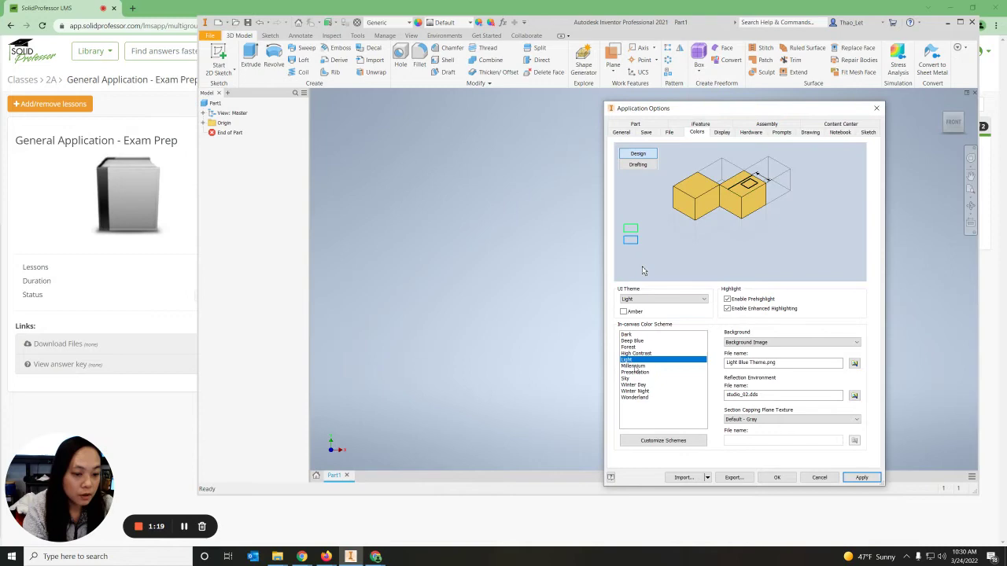
{"action": "left_click", "coordinate": [632, 366]}
{"action": "left_click", "coordinate": [631, 360]}
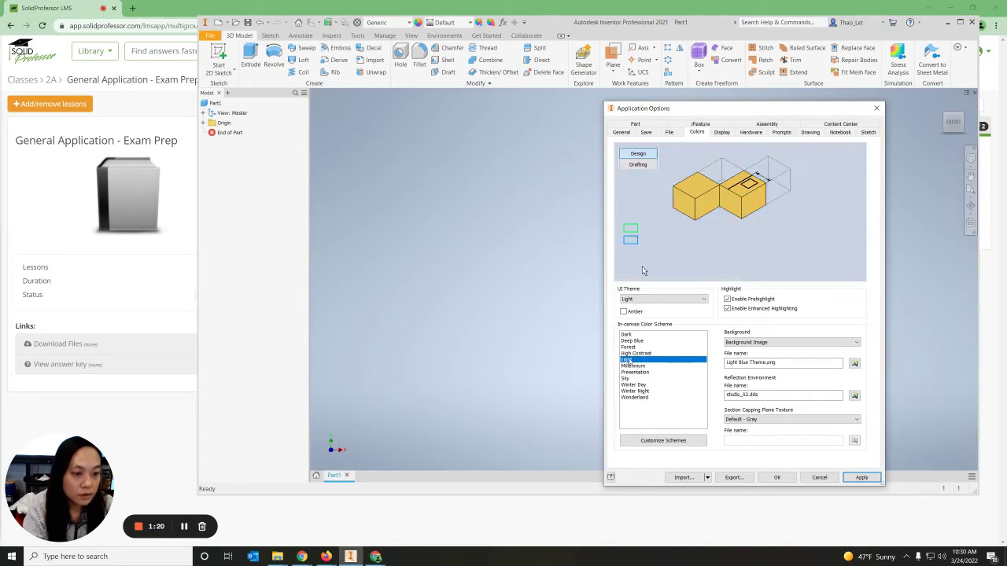
{"action": "left_click", "coordinate": [861, 478]}
Step: Bring up the exam popup and advance from Question 1 to Question 2, the zoom hotkey question
{"action": "left_click", "coordinate": [350, 556]}
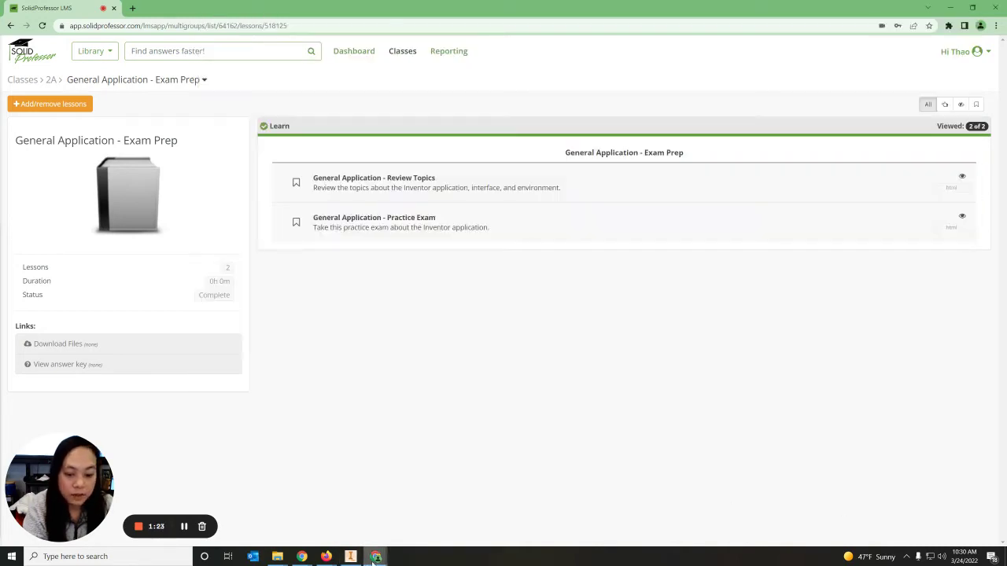
{"action": "mouse_move", "coordinate": [374, 557]}
{"action": "left_click", "coordinate": [425, 507]}
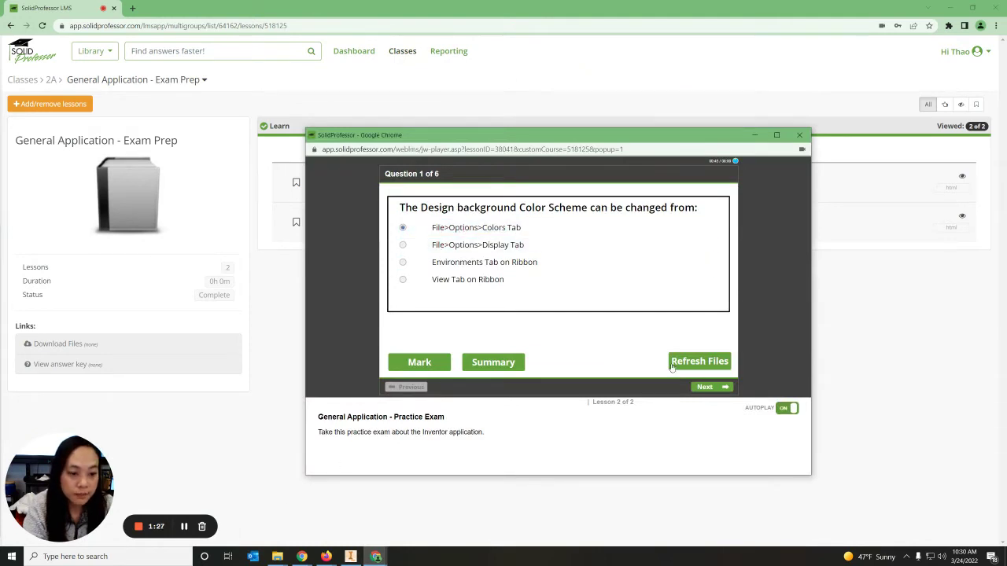
{"action": "left_click", "coordinate": [707, 388]}
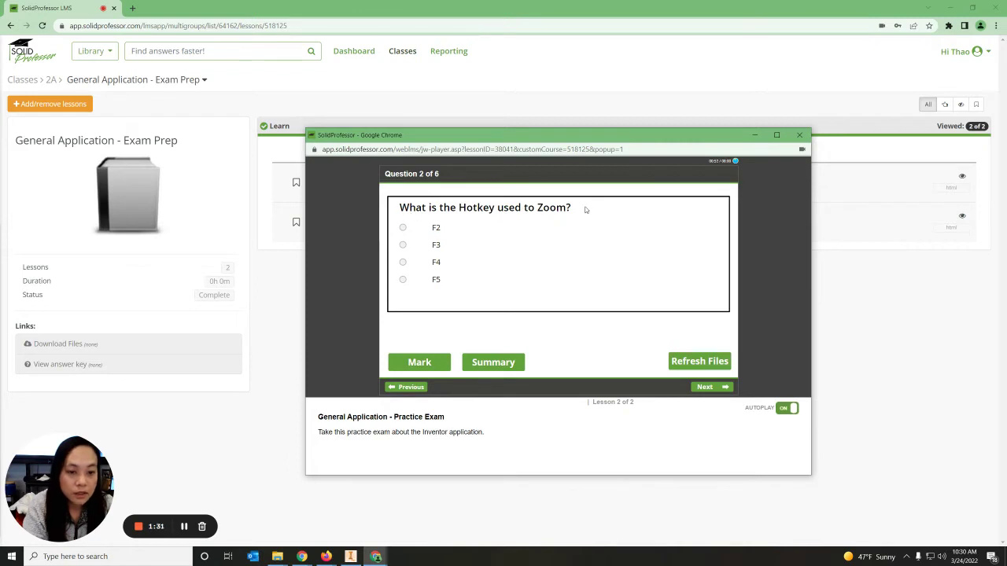
{"action": "left_click", "coordinate": [183, 526]}
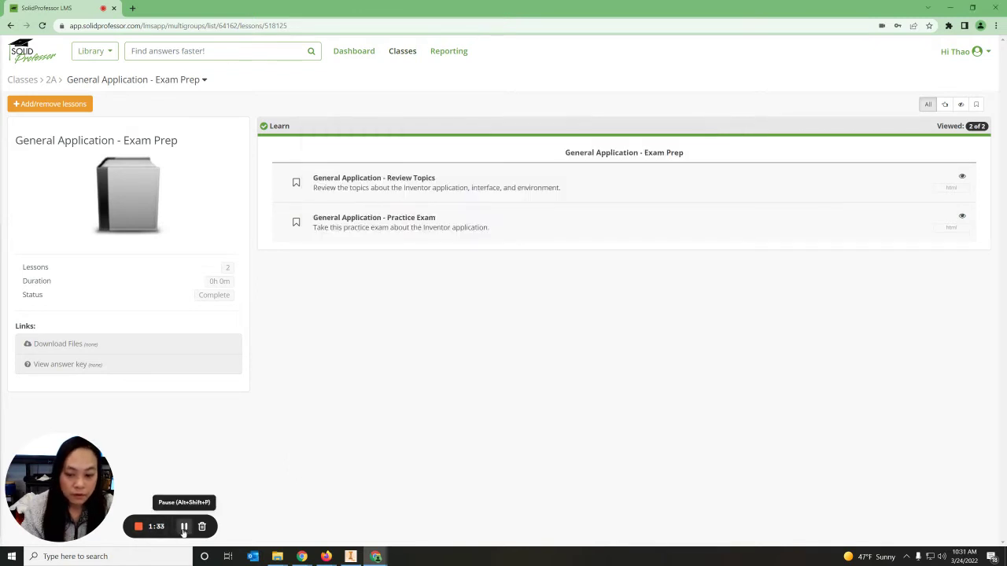
{"action": "mouse_move", "coordinate": [376, 557]}
{"action": "left_click", "coordinate": [409, 520]}
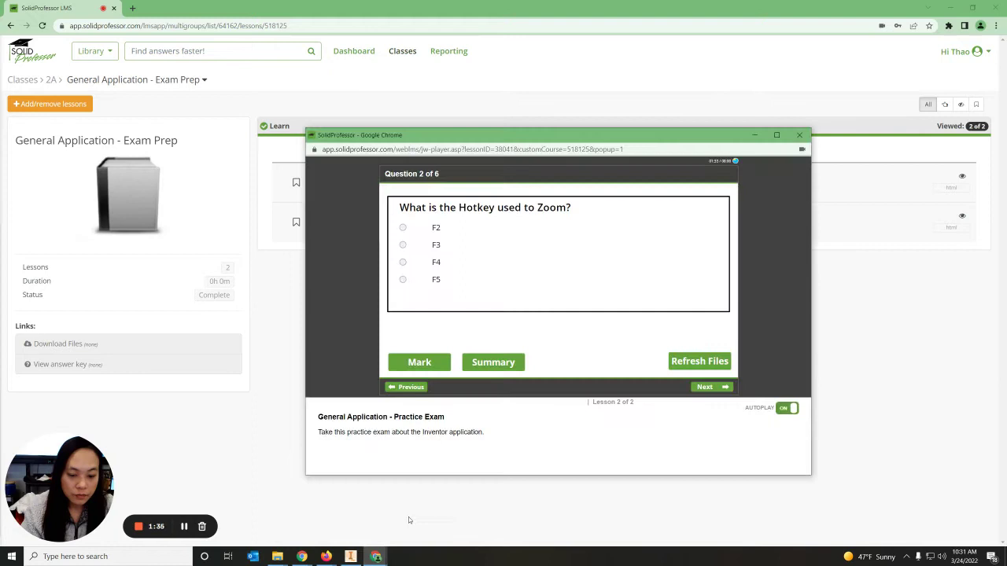
{"action": "left_click", "coordinate": [351, 556]}
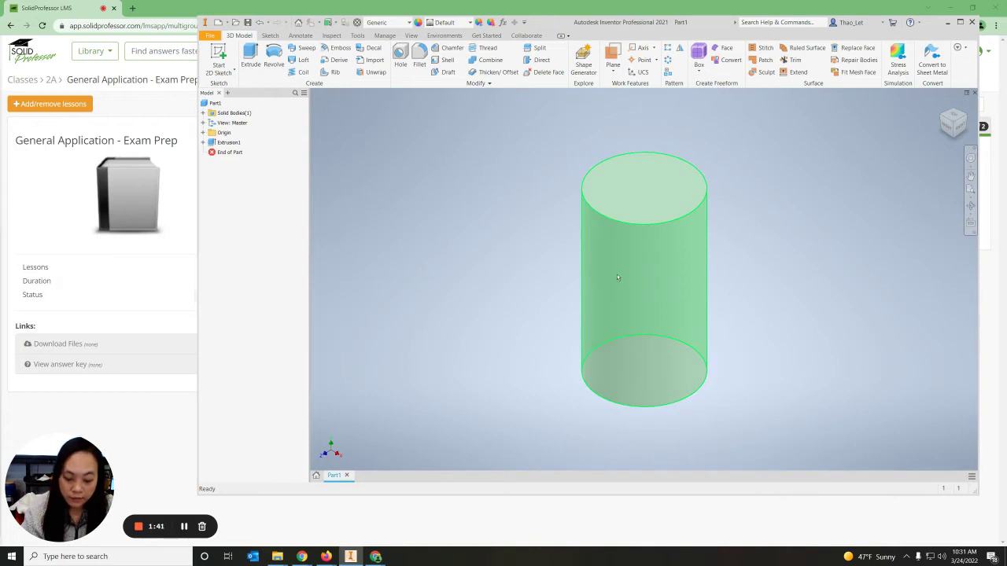
{"action": "key", "text": "F3"}
{"action": "mouse_move", "coordinate": [667, 354]}
{"action": "left_mouse_down"}
{"action": "mouse_move", "coordinate": [664, 320]}
{"action": "mouse_move", "coordinate": [661, 378]}
{"action": "mouse_move", "coordinate": [650, 353]}
{"action": "mouse_move", "coordinate": [658, 371]}
{"action": "mouse_move", "coordinate": [651, 298]}
{"action": "mouse_move", "coordinate": [706, 294]}
{"action": "mouse_move", "coordinate": [648, 286]}
{"action": "mouse_move", "coordinate": [712, 271]}
{"action": "mouse_move", "coordinate": [801, 293]}
{"action": "mouse_move", "coordinate": [719, 328]}
{"action": "mouse_move", "coordinate": [661, 369]}
{"action": "left_mouse_up"}
{"action": "key", "text": "F2"}
{"action": "scroll", "coordinate": [724, 358], "scroll_direction": "up", "scroll_amount": 3}
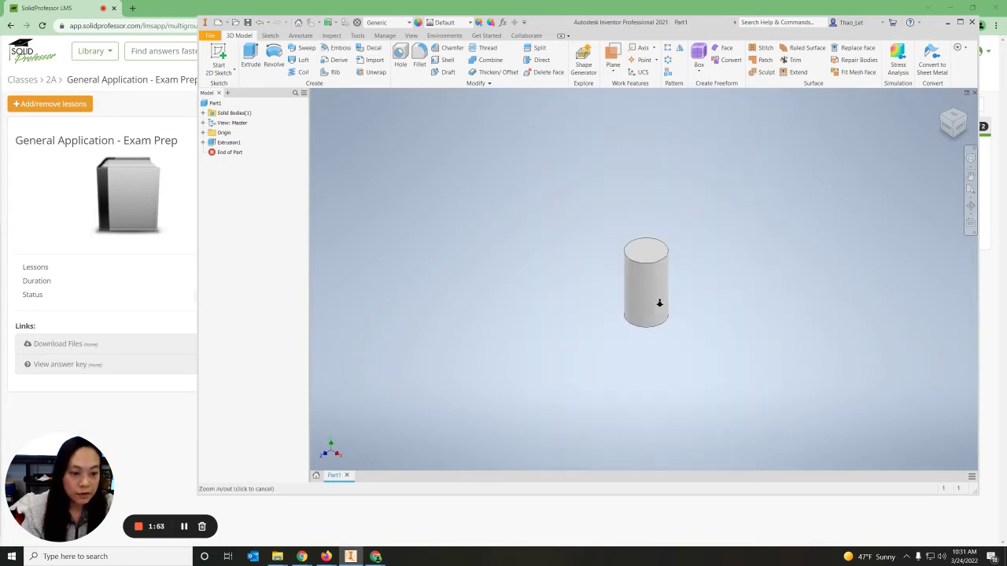
{"action": "scroll", "coordinate": [658, 298], "scroll_direction": "down", "scroll_amount": 3}
{"action": "key", "text": "alt+Tab"}
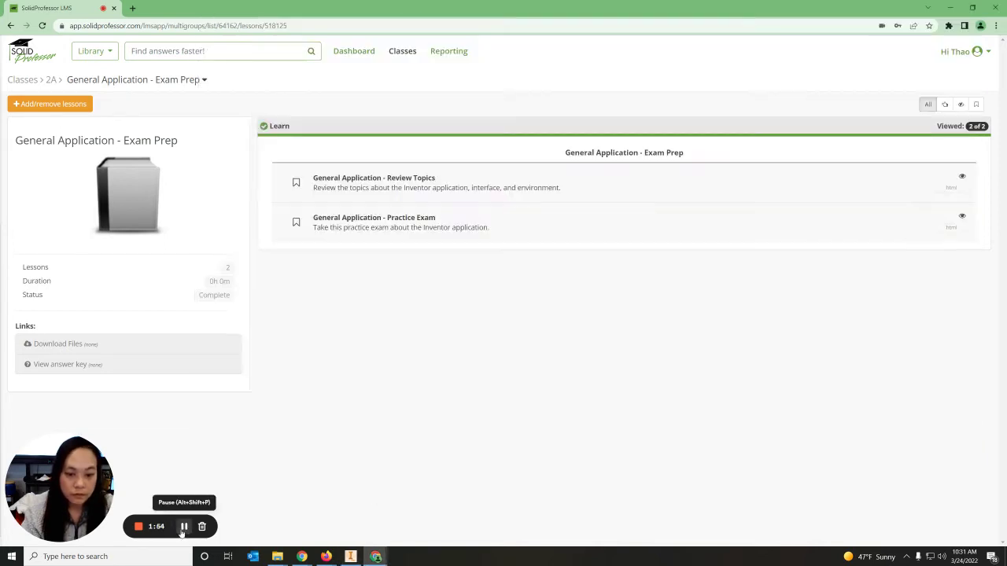
Step: Choose F3 as the zoom hotkey, then move past Question 3 to Question 4
{"action": "mouse_move", "coordinate": [376, 556]}
{"action": "left_click", "coordinate": [425, 519]}
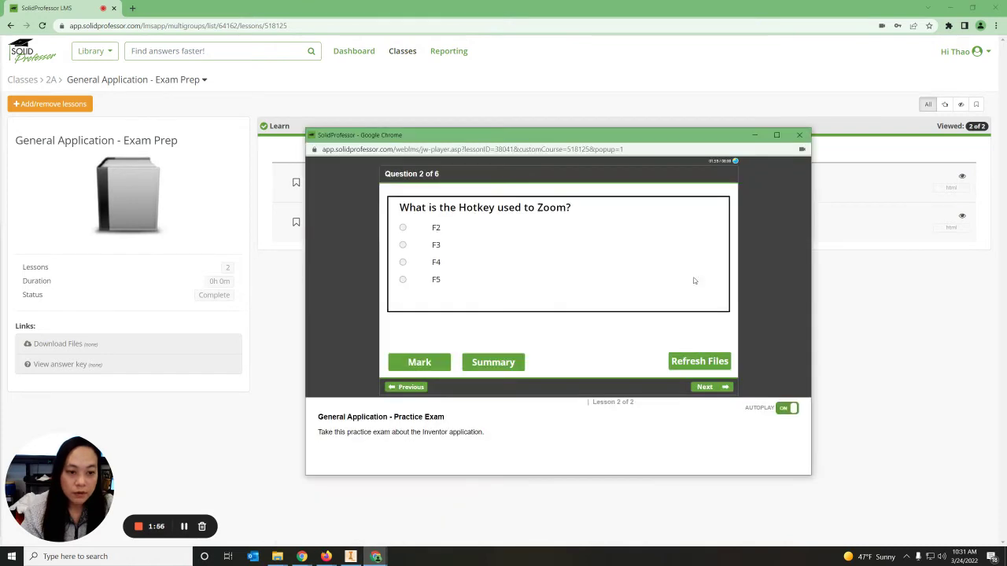
{"action": "left_click", "coordinate": [402, 244]}
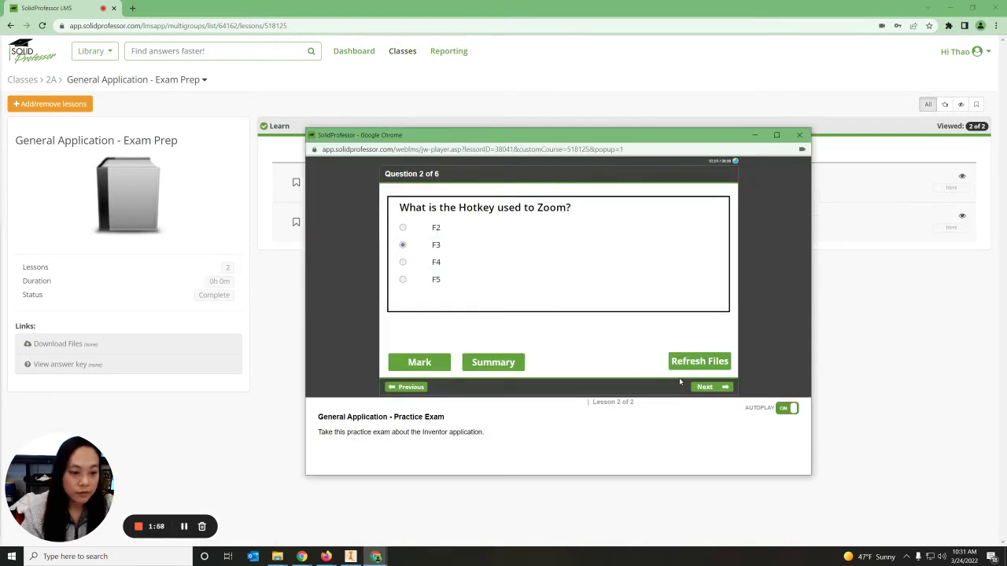
{"action": "left_click", "coordinate": [704, 387]}
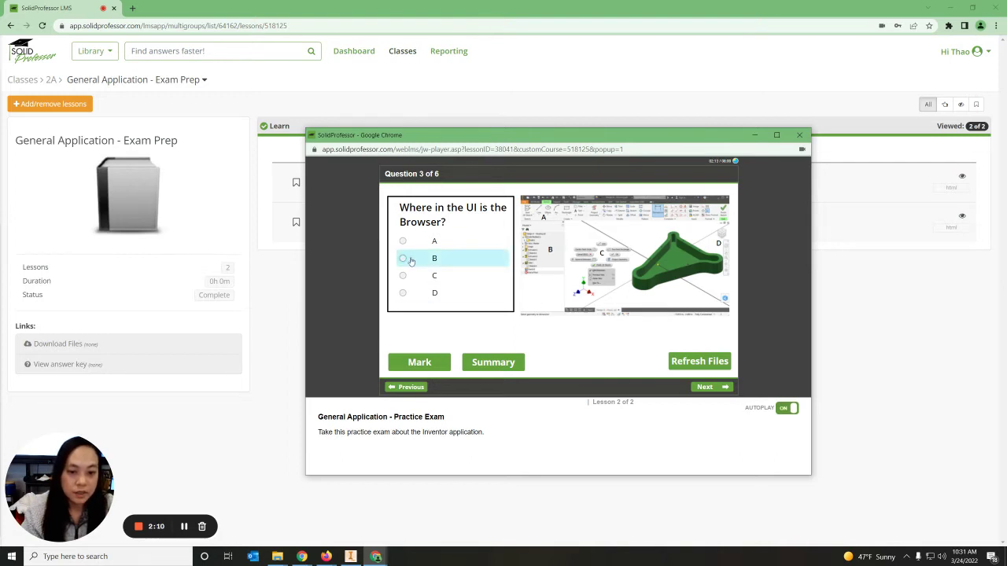
{"action": "left_click", "coordinate": [707, 387]}
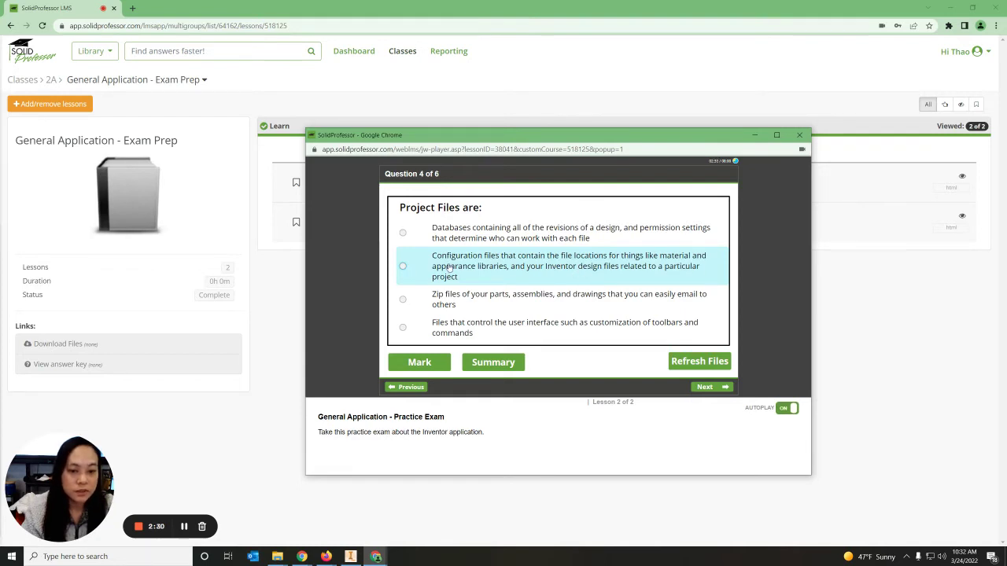
Step: Choose the 'Configuration files' definition of project files and go to Question 5
{"action": "left_click", "coordinate": [418, 273]}
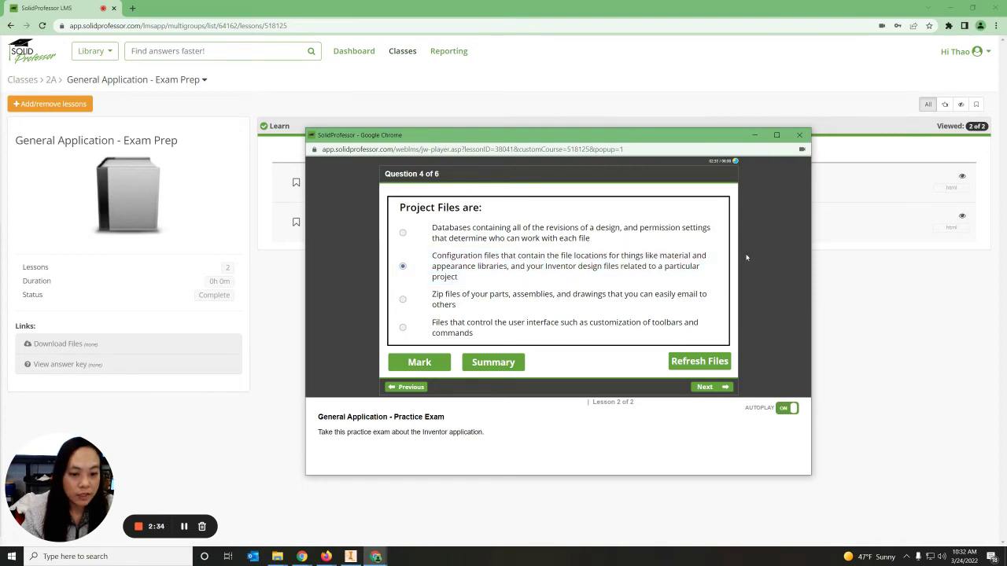
{"action": "left_click", "coordinate": [705, 387]}
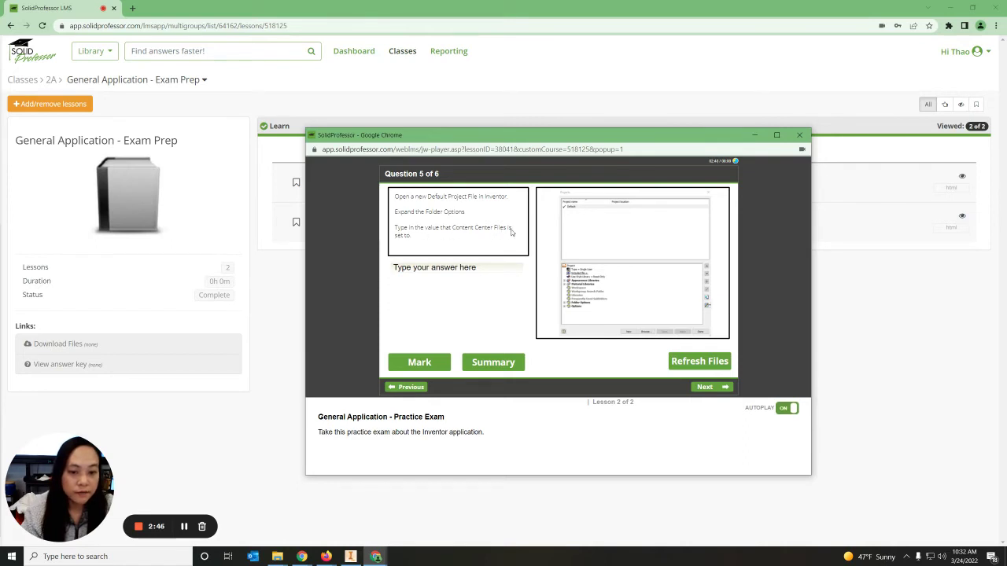
Step: Close the Part1 cylinder document without saving changes
{"action": "left_click", "coordinate": [351, 556]}
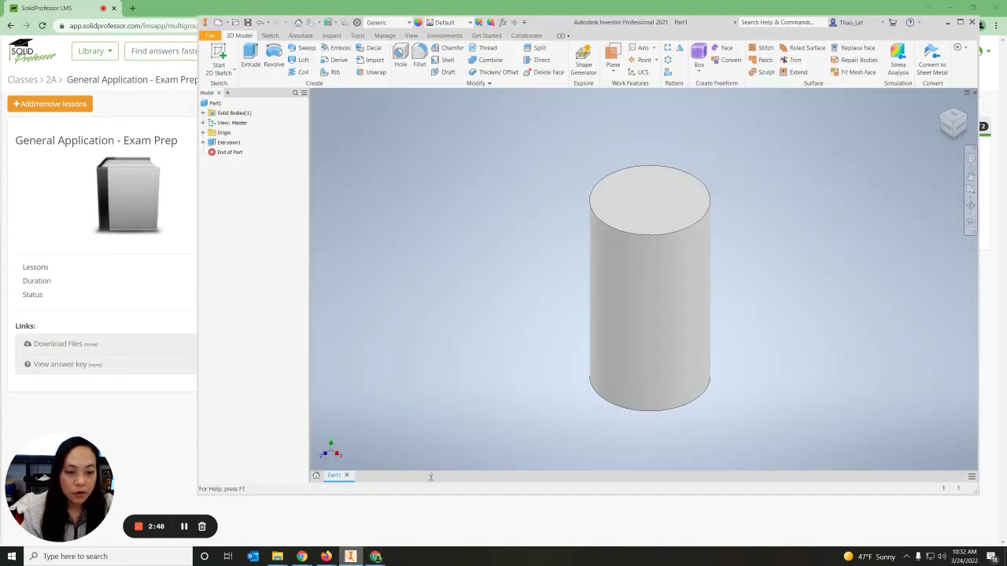
{"action": "left_click", "coordinate": [210, 35]}
{"action": "left_click", "coordinate": [210, 35]}
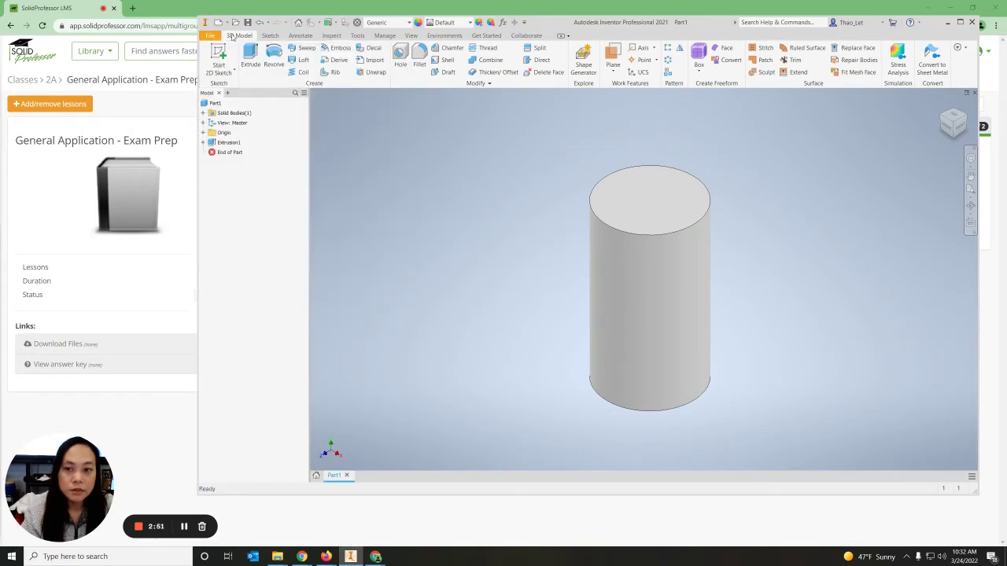
{"action": "left_click", "coordinate": [347, 476]}
{"action": "left_click", "coordinate": [563, 281]}
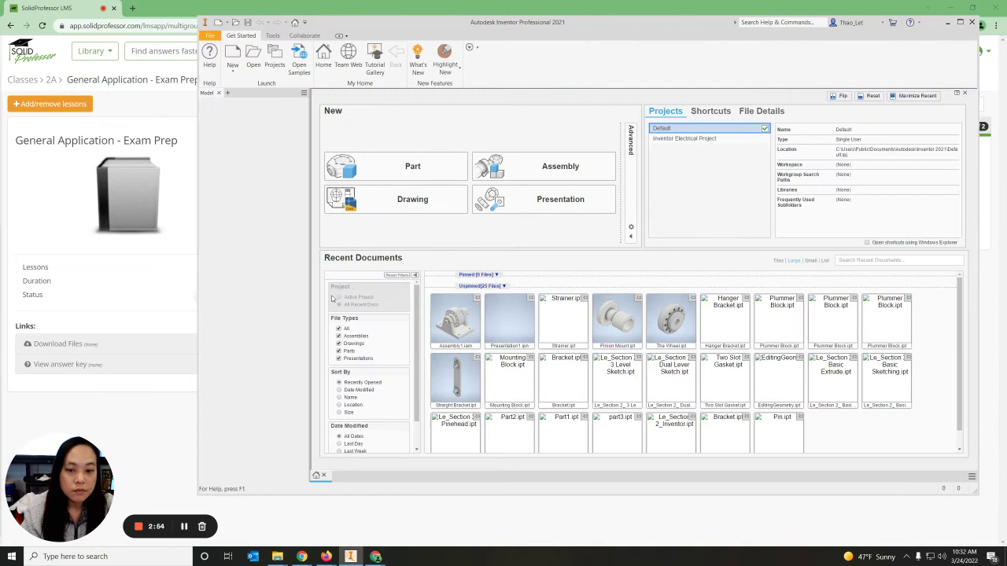
Step: Open and cancel the new-file options, returning to Inventor's home page with the Default project
{"action": "left_click", "coordinate": [238, 66]}
{"action": "left_click", "coordinate": [676, 140]}
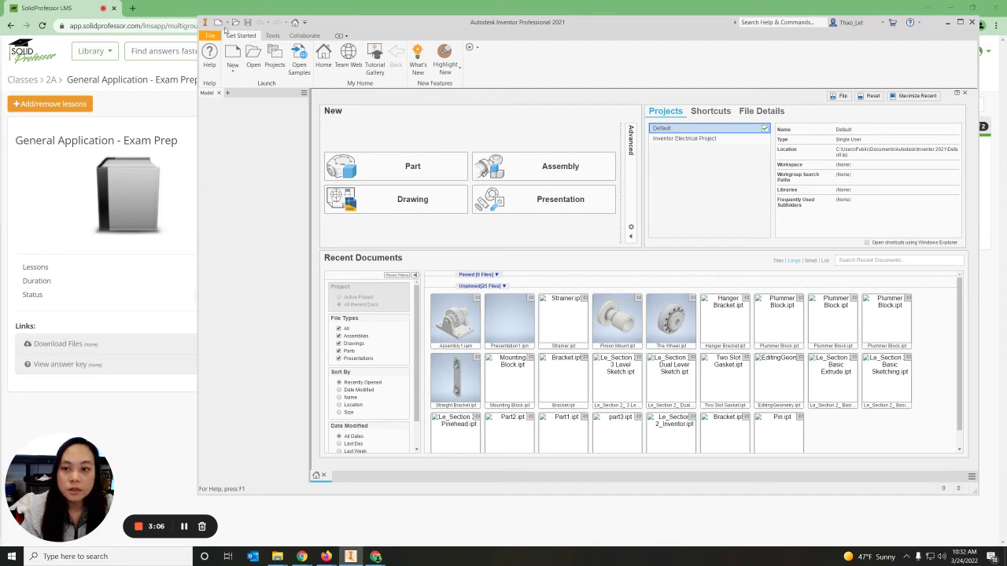
{"action": "left_click", "coordinate": [218, 22]}
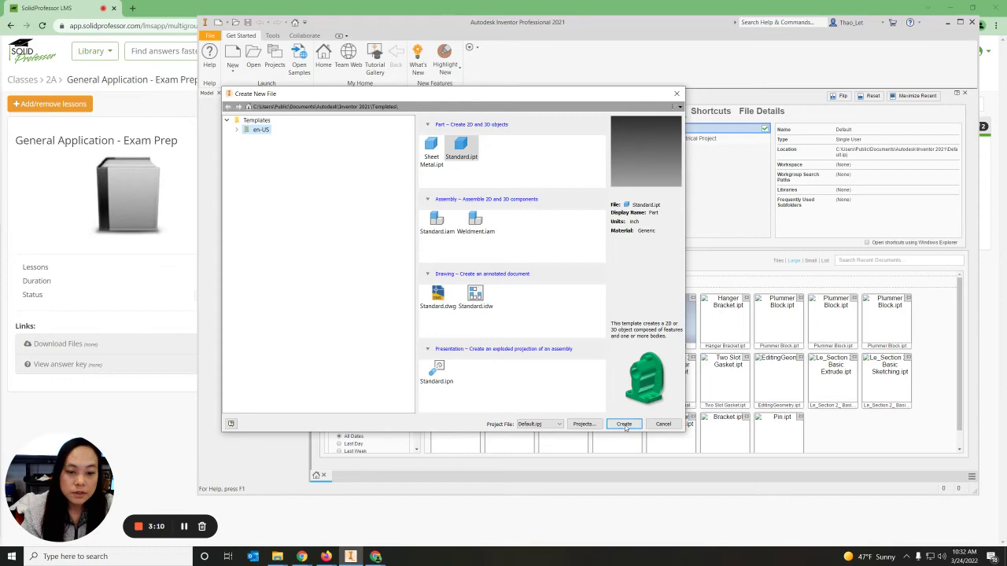
{"action": "left_click", "coordinate": [665, 424]}
{"action": "left_click", "coordinate": [184, 527]}
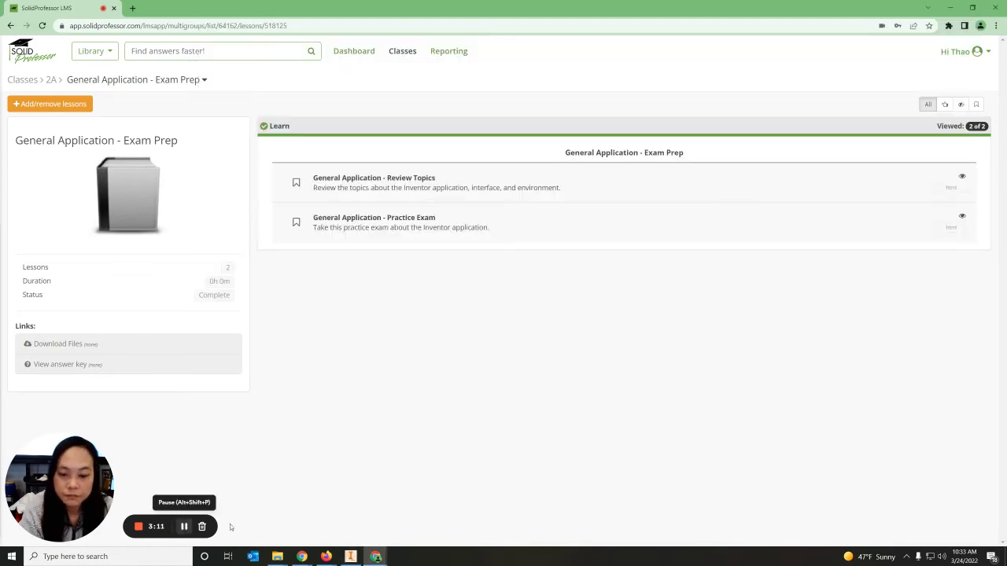
{"action": "left_click", "coordinate": [350, 557]}
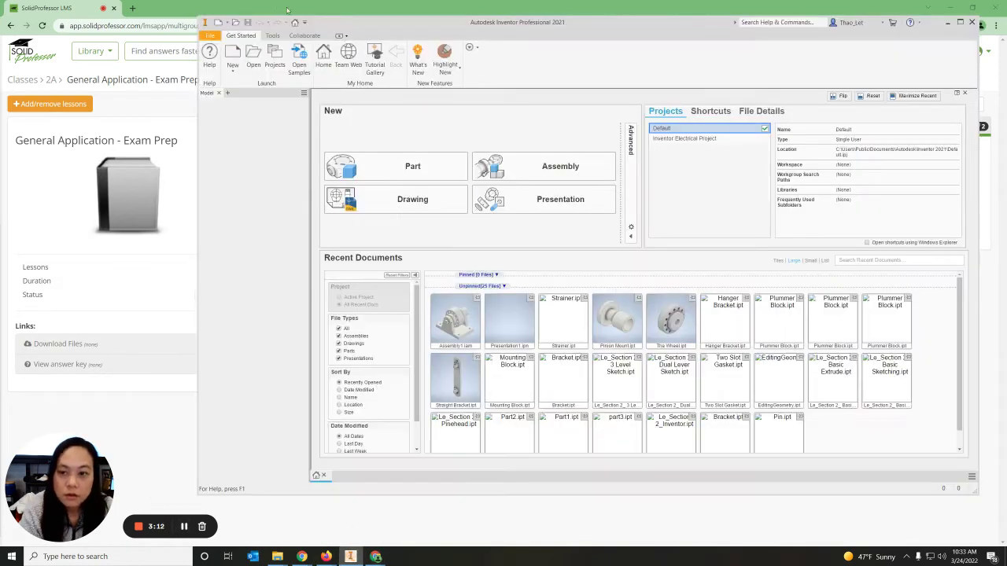
{"action": "left_click", "coordinate": [276, 59]}
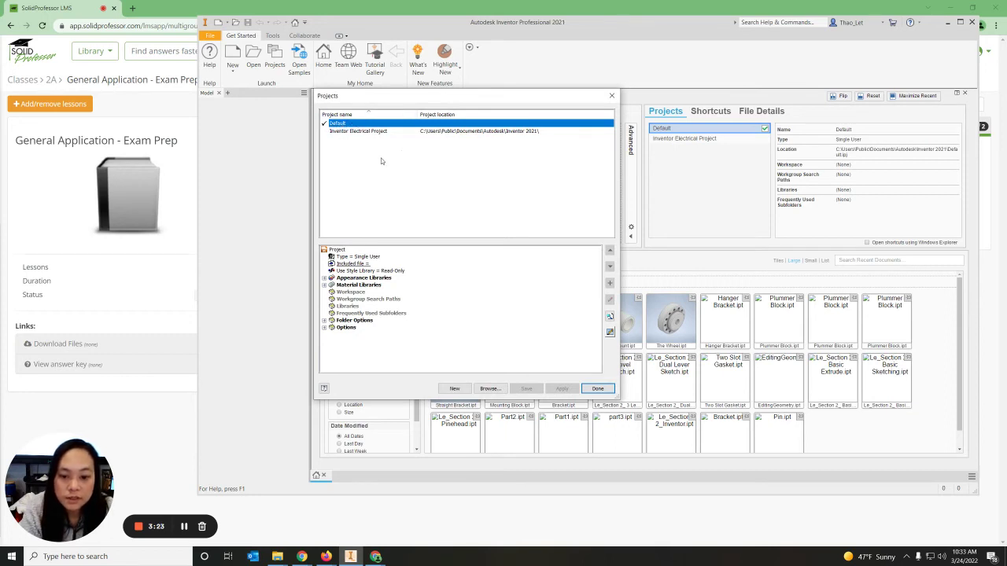
{"action": "left_click", "coordinate": [323, 321]}
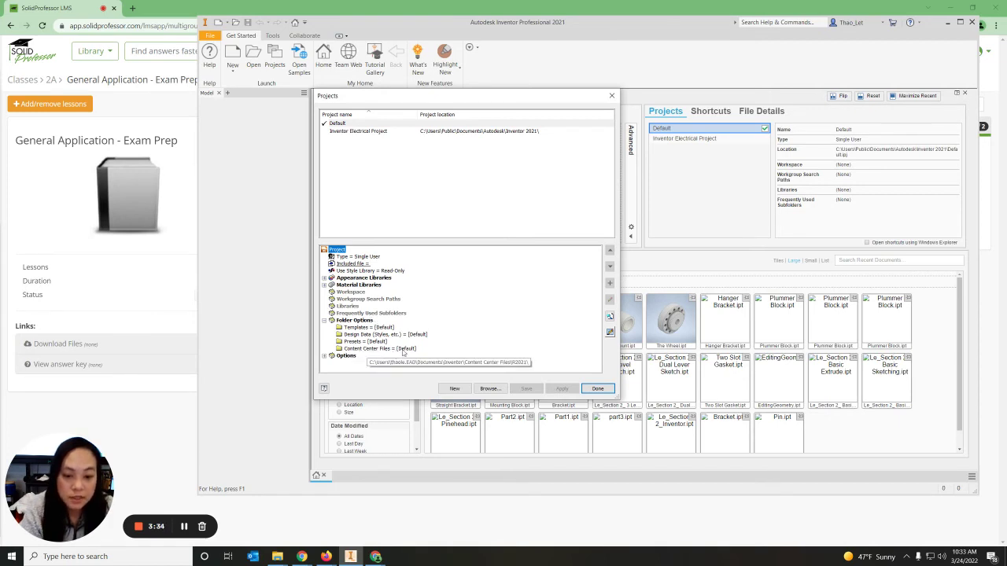
{"action": "left_click", "coordinate": [599, 390]}
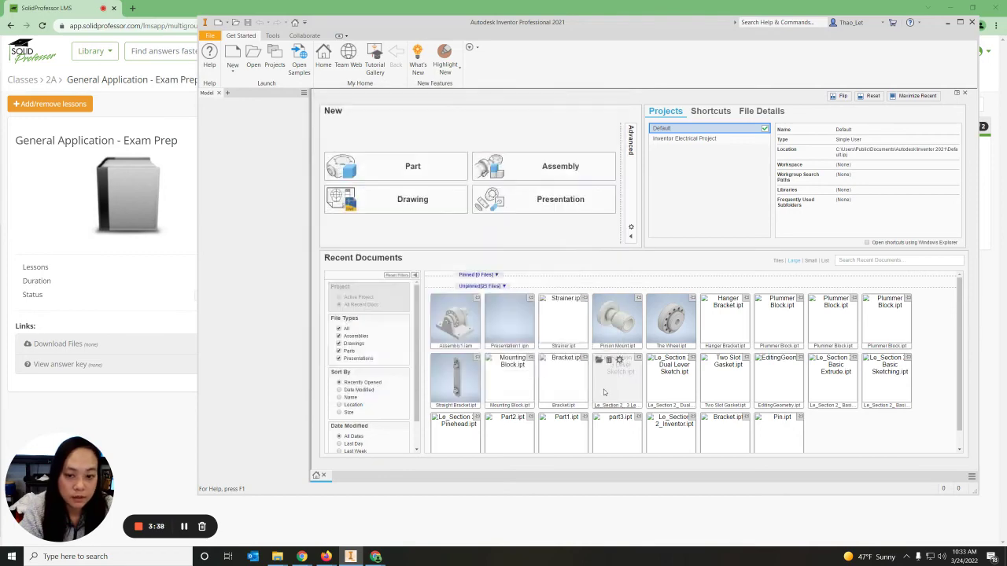
Step: Type 'Default' as the Content Center Files answer and advance to Question 6
{"action": "mouse_move", "coordinate": [377, 557]}
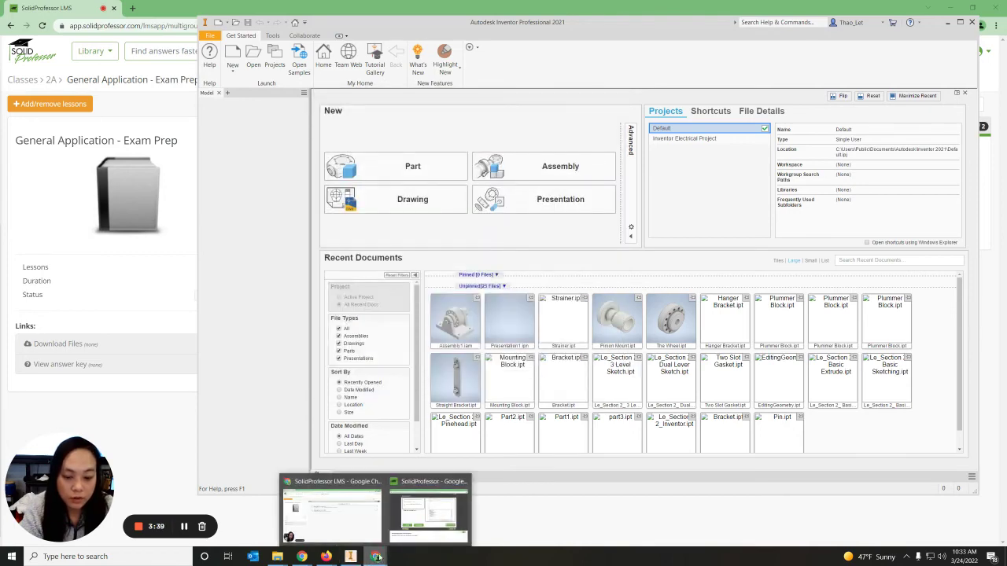
{"action": "left_click", "coordinate": [414, 520]}
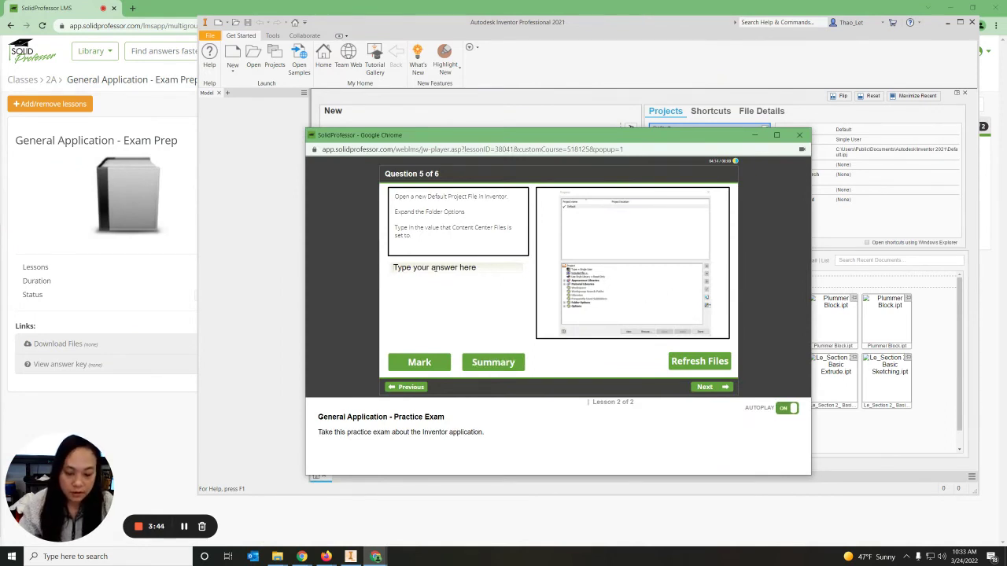
{"action": "type", "text": "Default"}
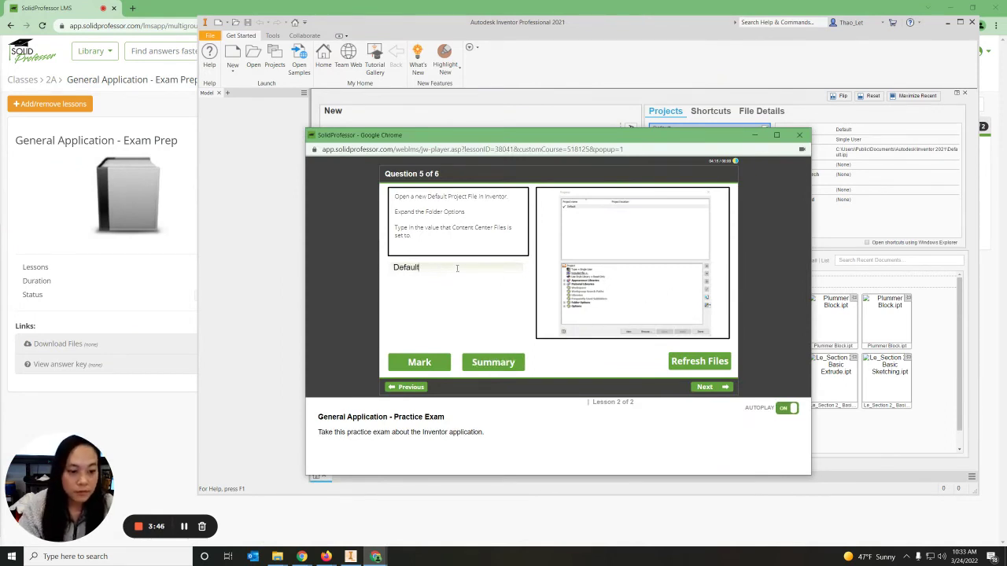
{"action": "left_click", "coordinate": [705, 388]}
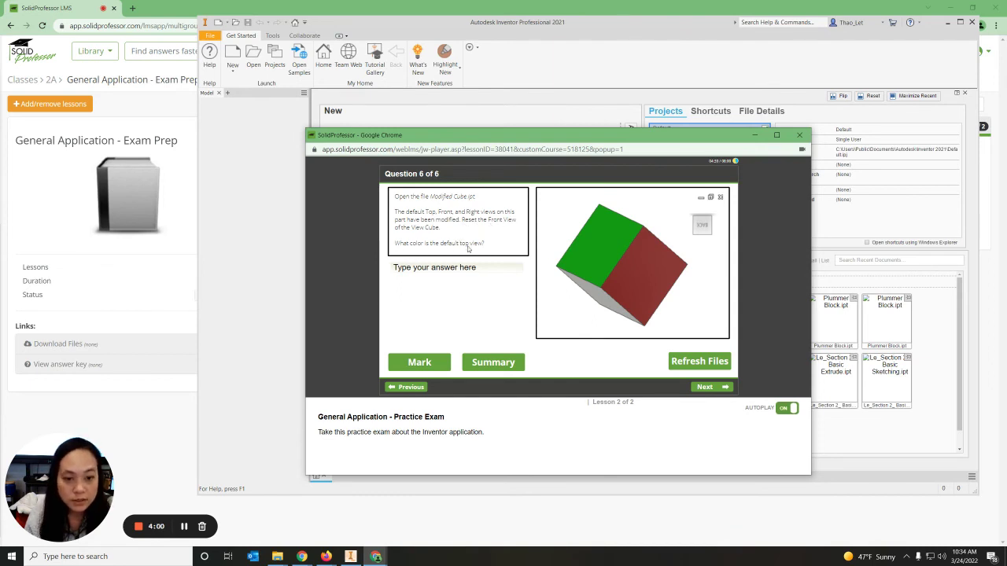
Step: Bring up File Explorer's Documents folder showing Modified Cube and move it right
{"action": "left_click", "coordinate": [351, 556]}
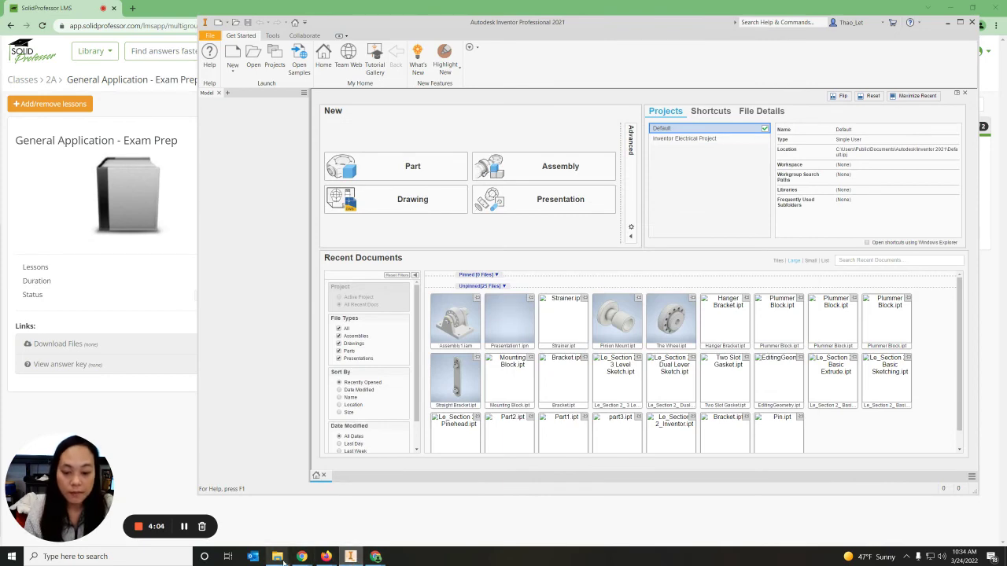
{"action": "mouse_move", "coordinate": [277, 557]}
{"action": "left_click", "coordinate": [315, 513]}
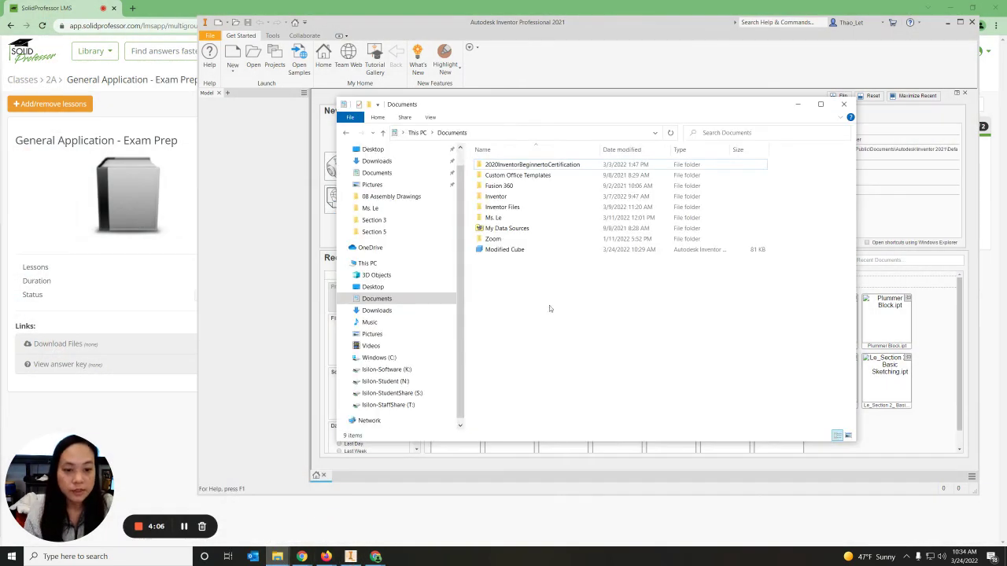
{"action": "right_click", "coordinate": [493, 249]}
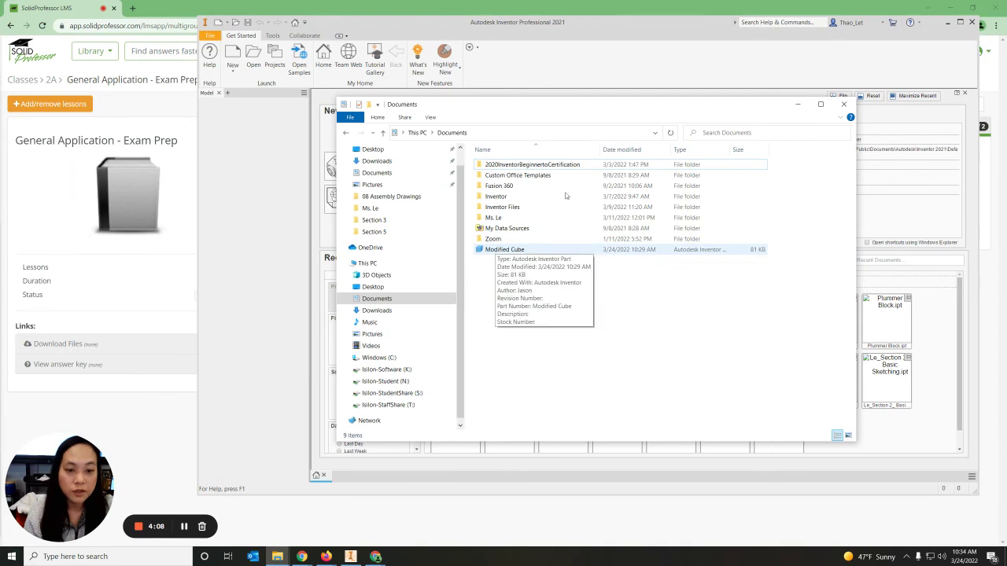
{"action": "key", "text": "Escape"}
{"action": "left_click_drag", "start_coordinate": [585, 101], "coordinate": [712, 101]}
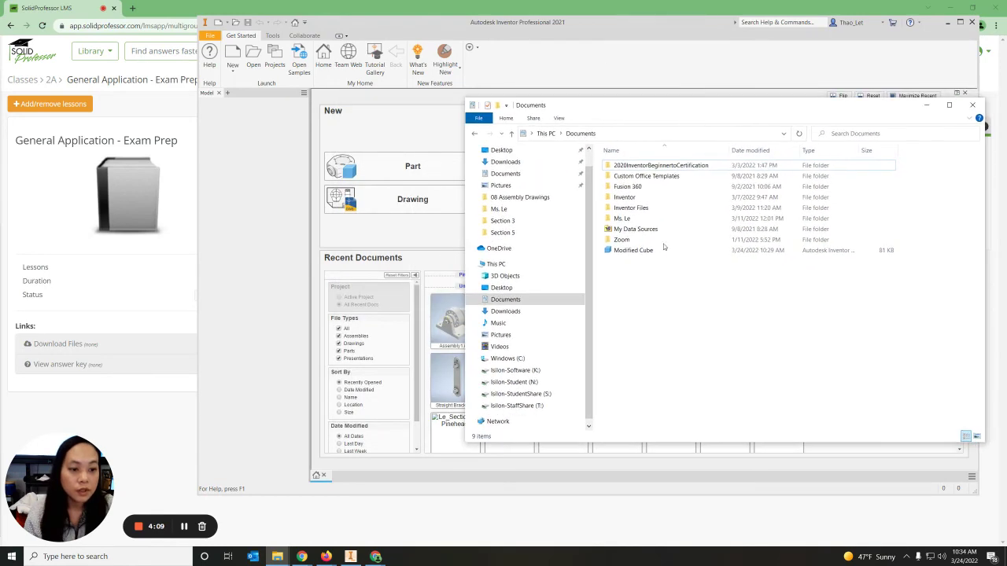
Step: Open Modified Cube.ipt in Inventor and select its top face, confirming it is blue
{"action": "double_click", "coordinate": [618, 251]}
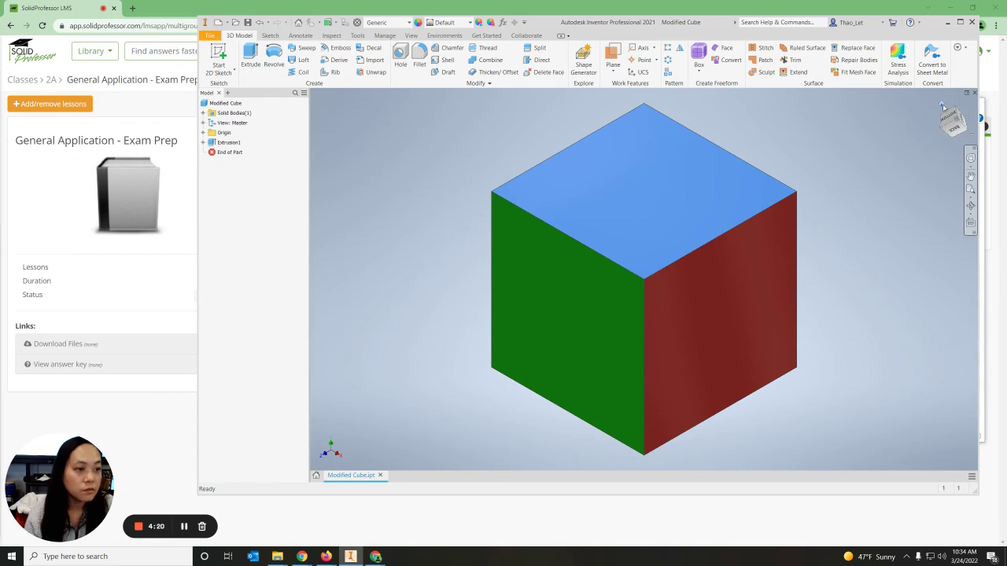
{"action": "left_click", "coordinate": [630, 198]}
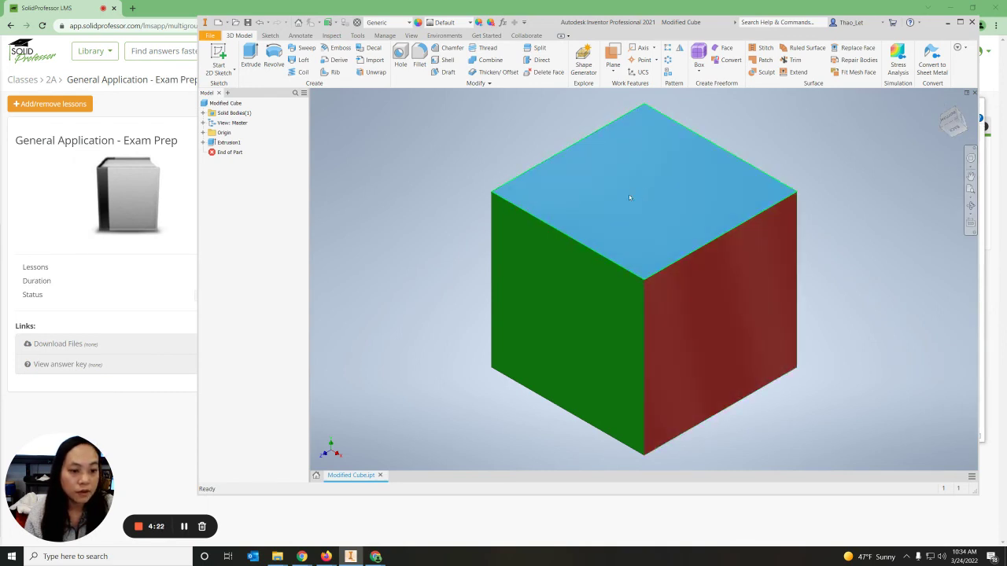
Step: Answer question 6 in the exam quiz with 'blue' and advance to the summary
{"action": "mouse_move", "coordinate": [377, 557]}
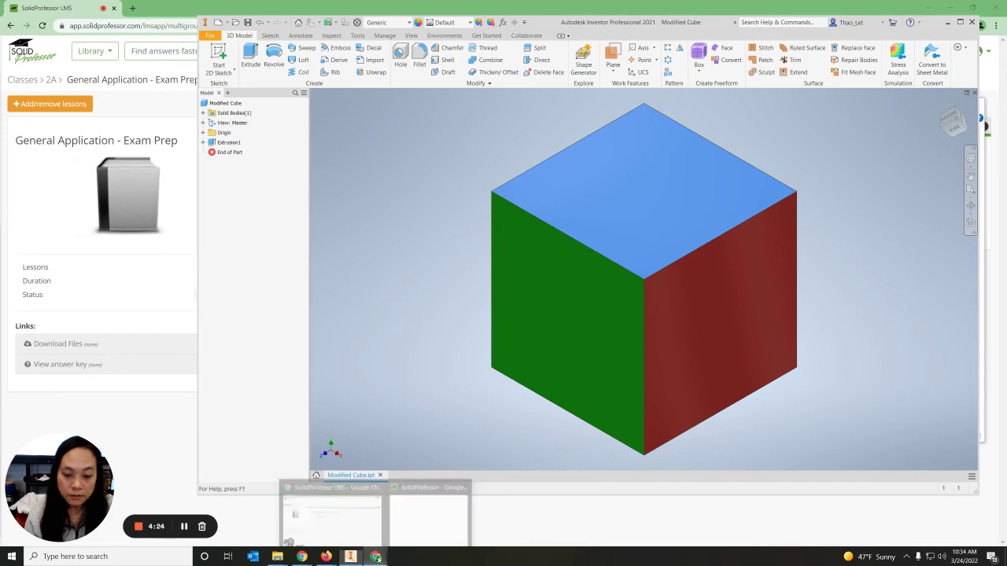
{"action": "left_click", "coordinate": [409, 515]}
{"action": "left_click", "coordinate": [429, 267]}
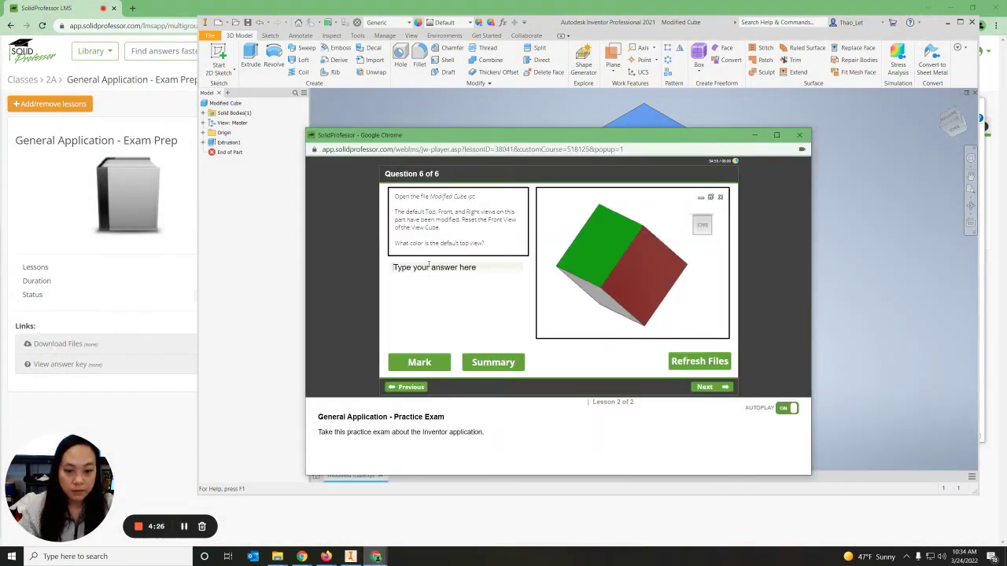
{"action": "type", "text": "blue"}
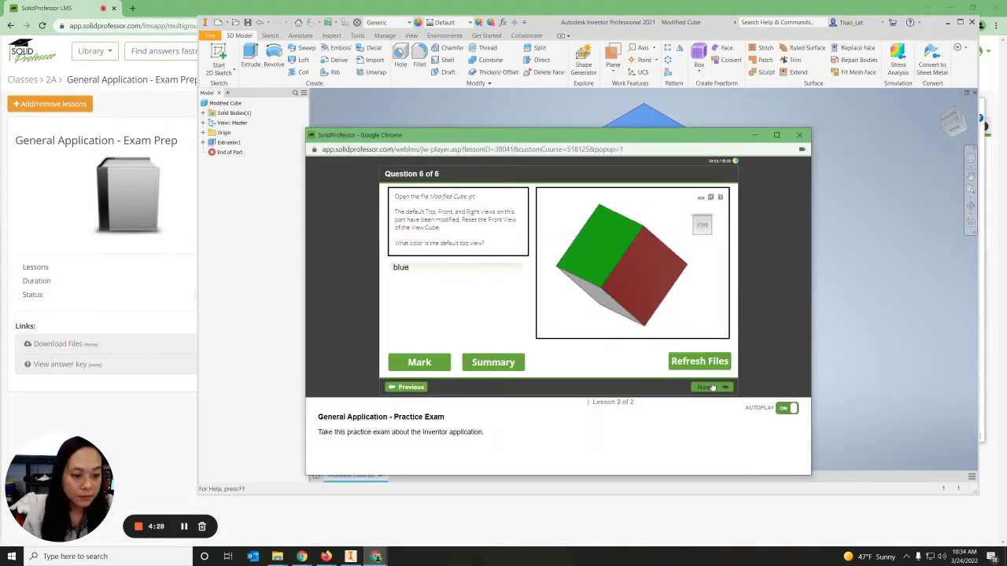
{"action": "left_click", "coordinate": [702, 385]}
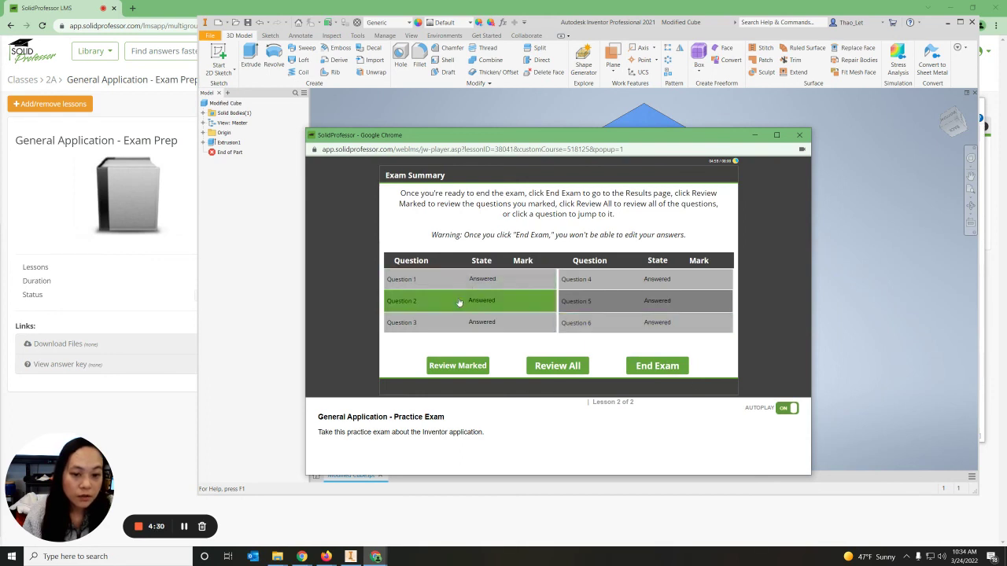
Step: End the exam, scroll to the 100% results, and launch Snipping Tool
{"action": "left_click", "coordinate": [657, 365]}
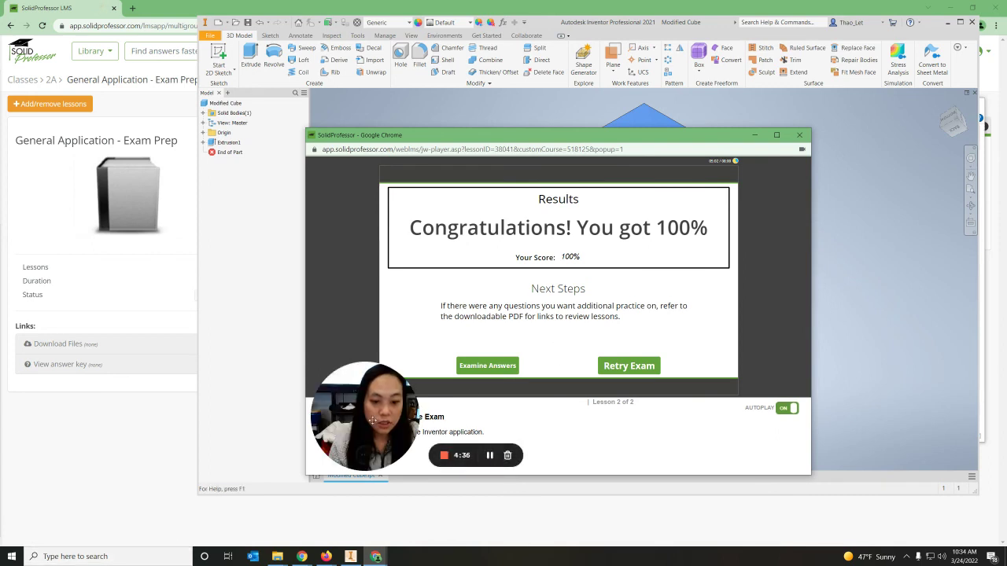
{"action": "left_click_drag", "start_coordinate": [362, 370], "coordinate": [362, 269]}
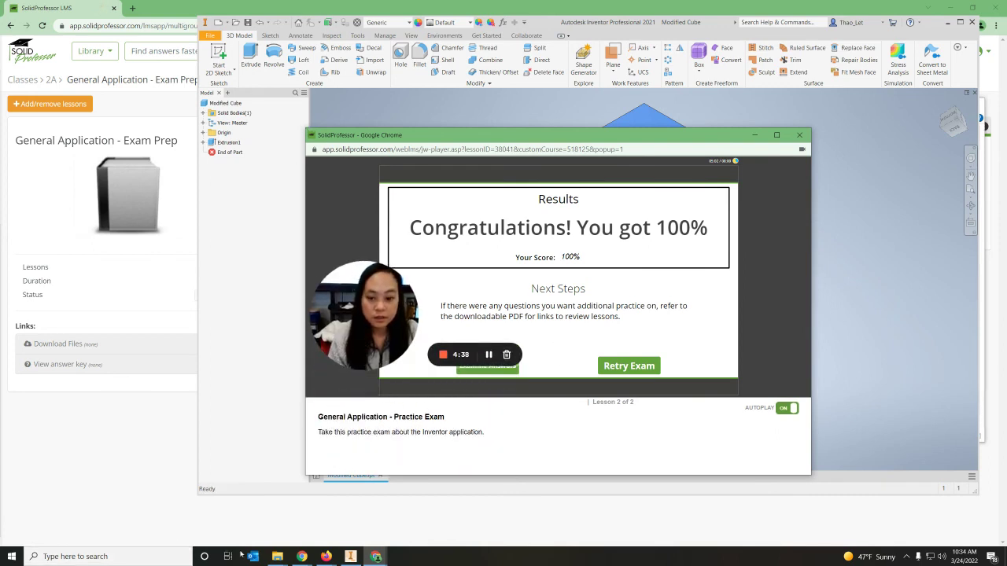
{"action": "left_click", "coordinate": [113, 563]}
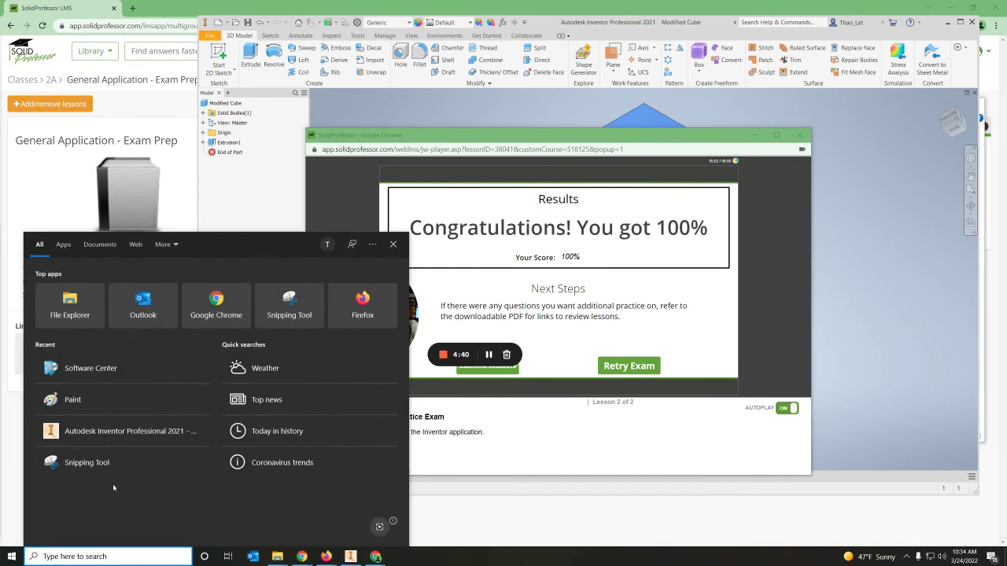
{"action": "left_click", "coordinate": [85, 470]}
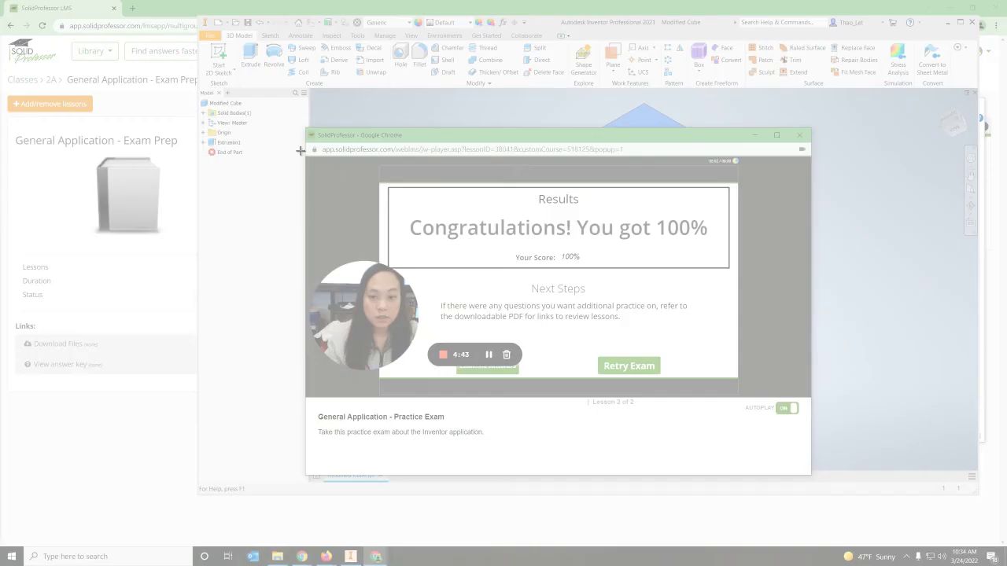
Step: Snip the 100% Results area and minimize Inventor to view the captured snip
{"action": "left_click_drag", "start_coordinate": [309, 157], "coordinate": [804, 447]}
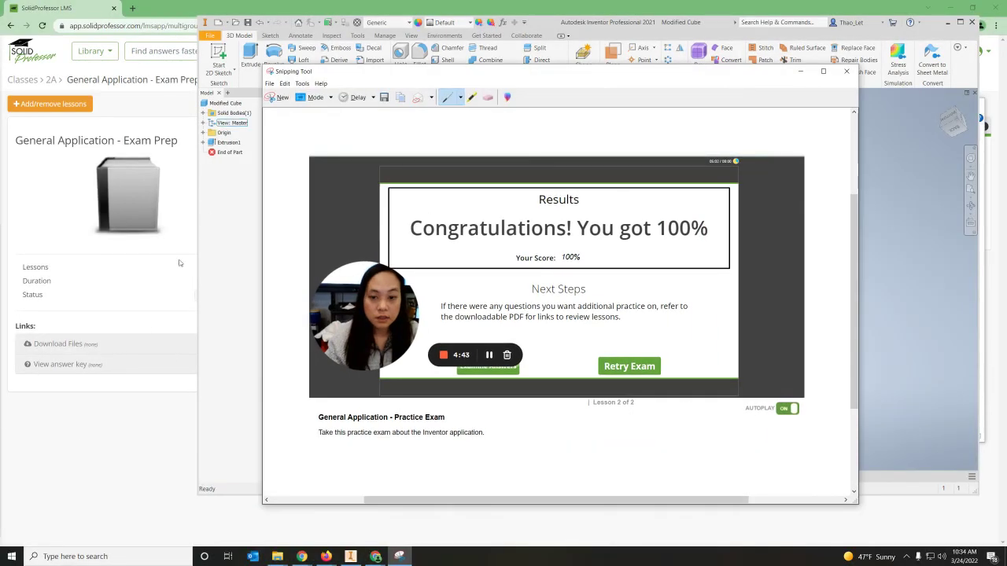
{"action": "left_click", "coordinate": [236, 258]}
{"action": "left_click", "coordinate": [945, 23]}
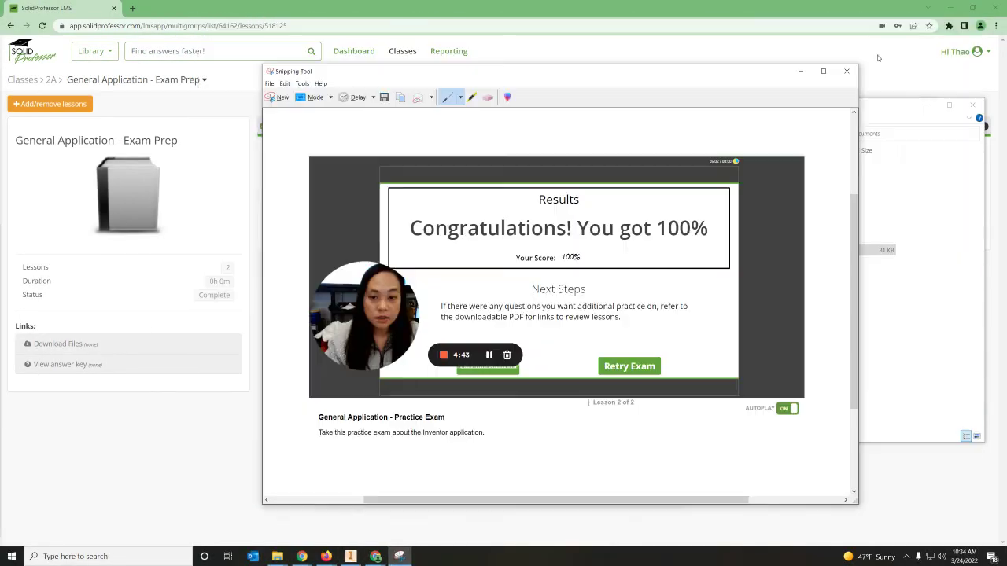